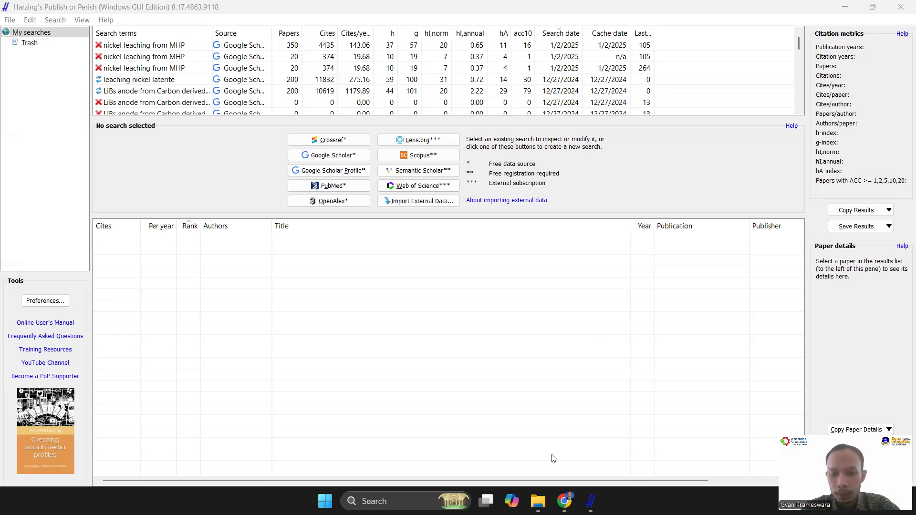
Switch to Chrome and find the Windows download and installation section on Harzing.com's Publish or Perish page
click(565, 502)
click(36, 140)
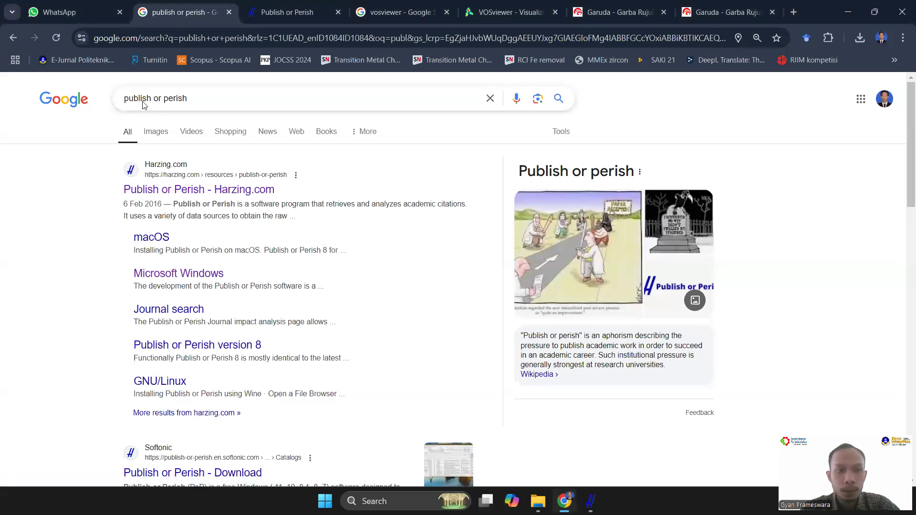
click(170, 189)
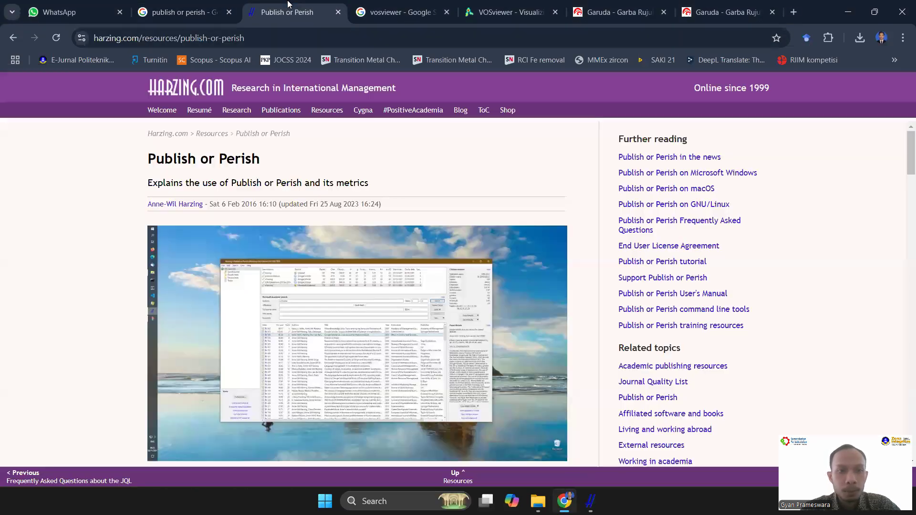
scroll(208, 177, down, 9)
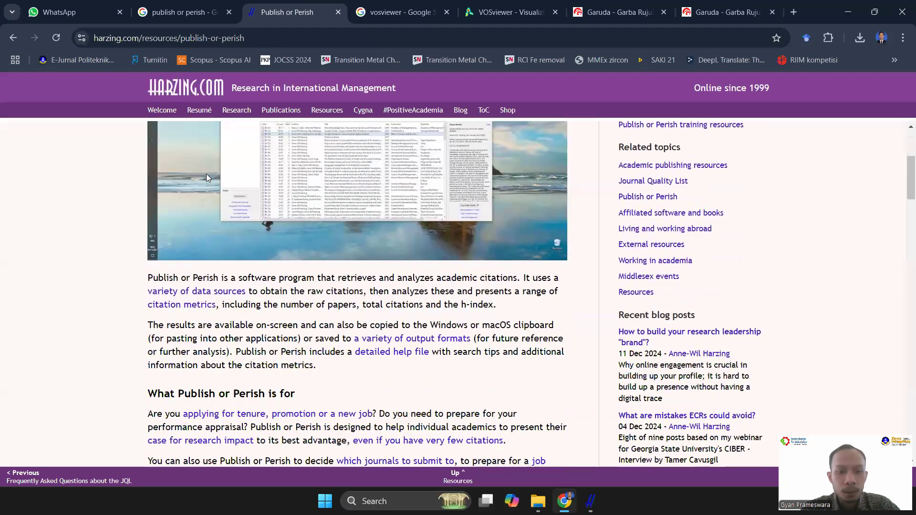
scroll(210, 184, down, 2)
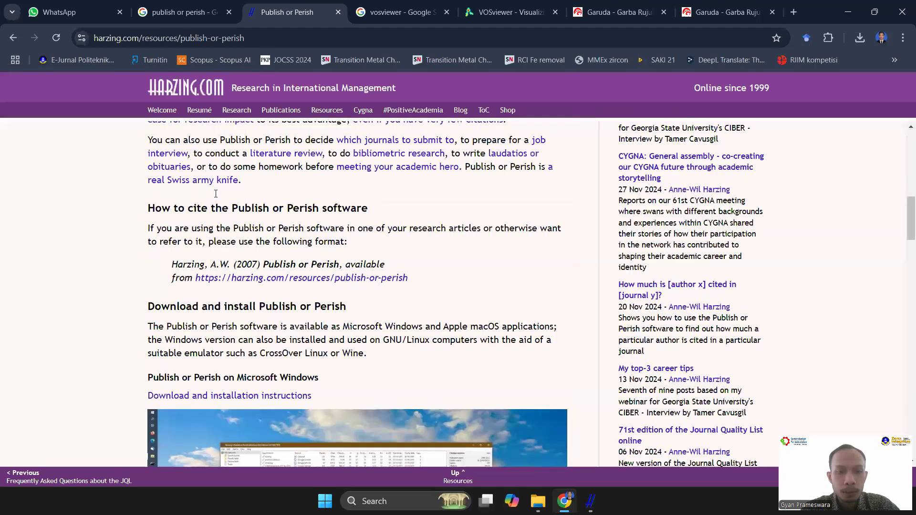
scroll(222, 207, down, 3)
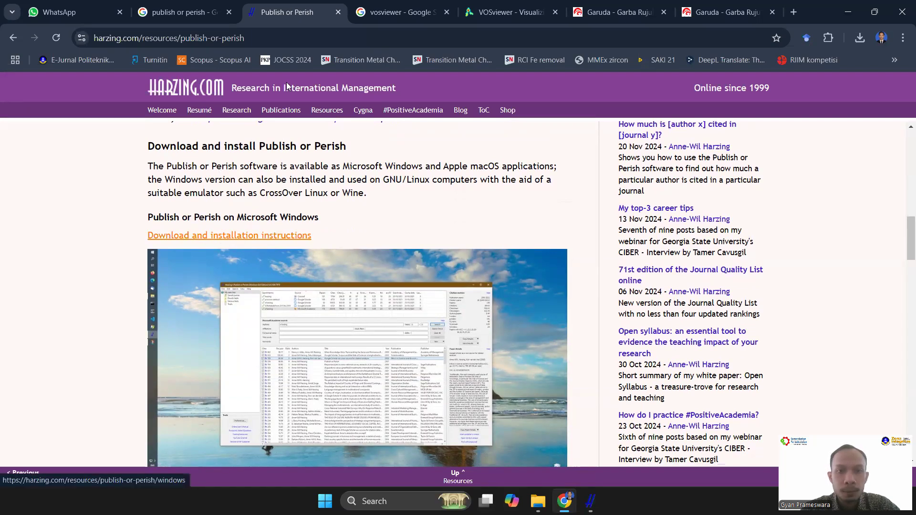
Review the Google results for vosviewer and open the download page on the VOSviewer website
click(386, 15)
click(220, 102)
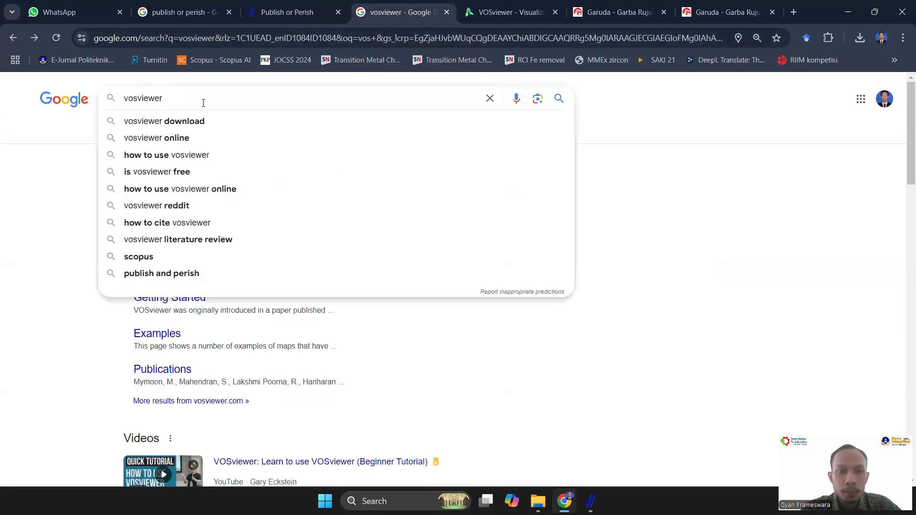
click(17, 164)
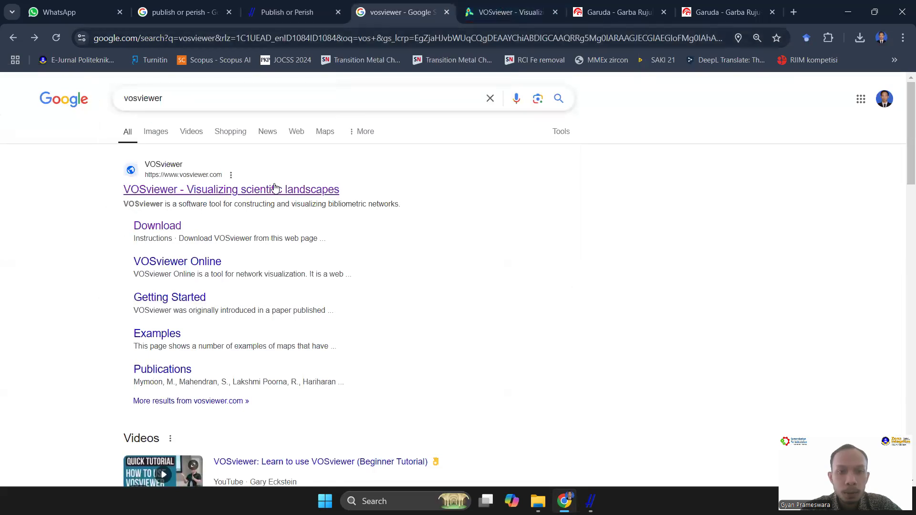
click(496, 9)
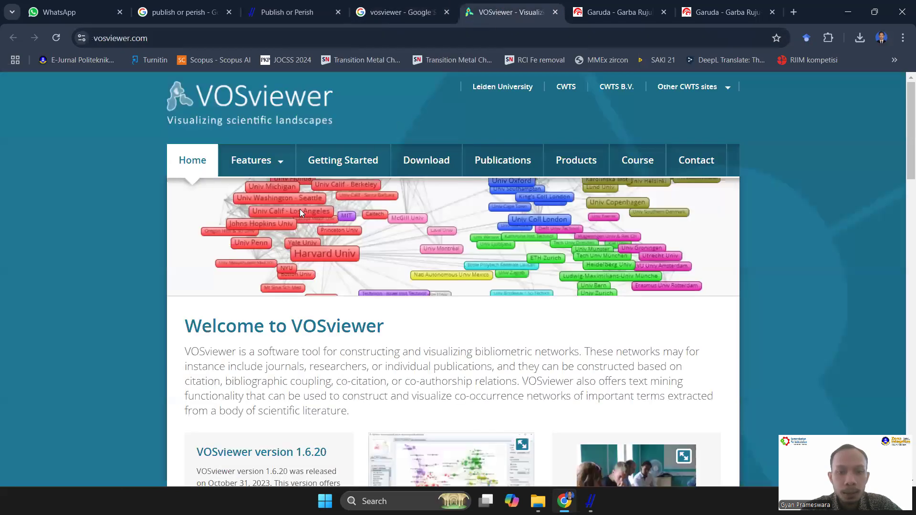
scroll(299, 213, down, 5)
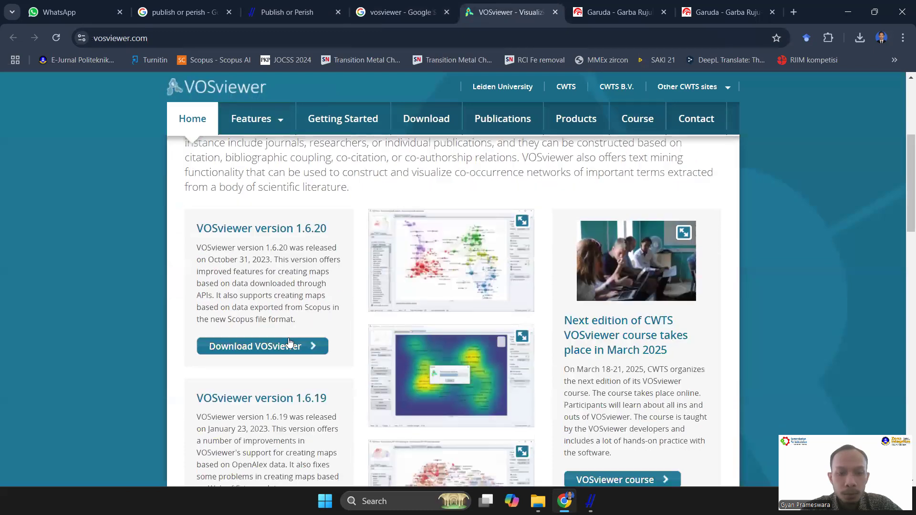
click(289, 344)
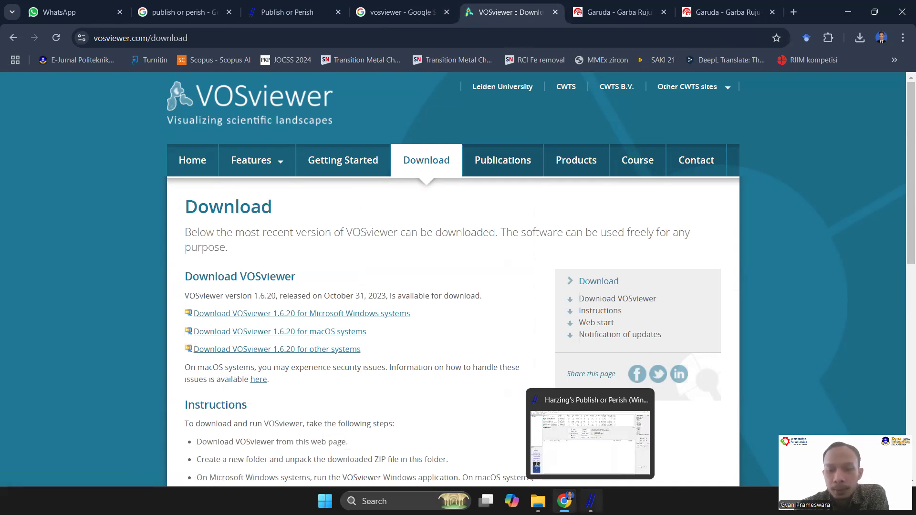
Switch to Harzing's Publish or Perish and create a new Google Scholar search
click(591, 501)
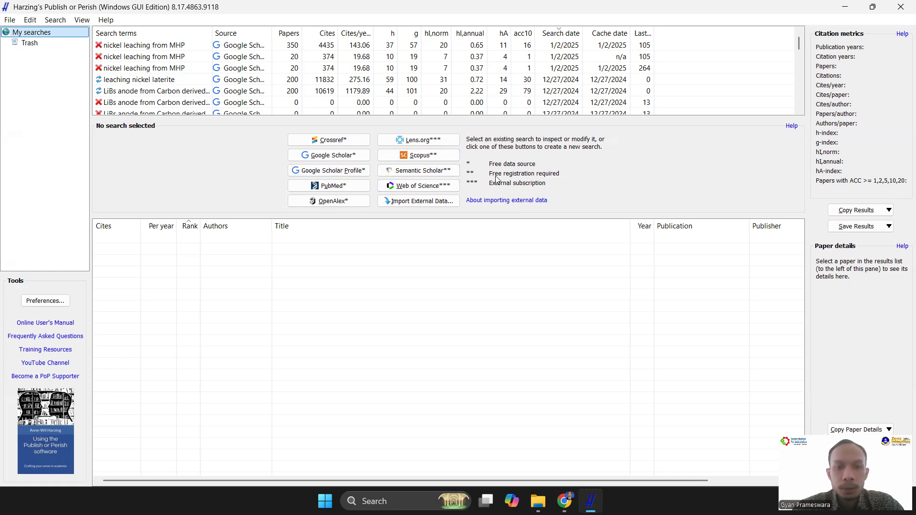
click(335, 156)
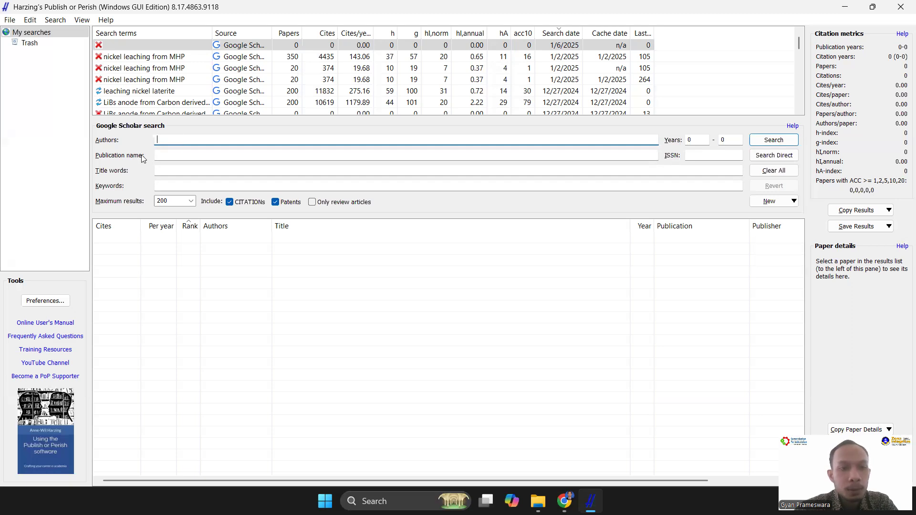
Examine the publication name, title words, keywords, maximum results and years fields of the Google Scholar search form
click(168, 156)
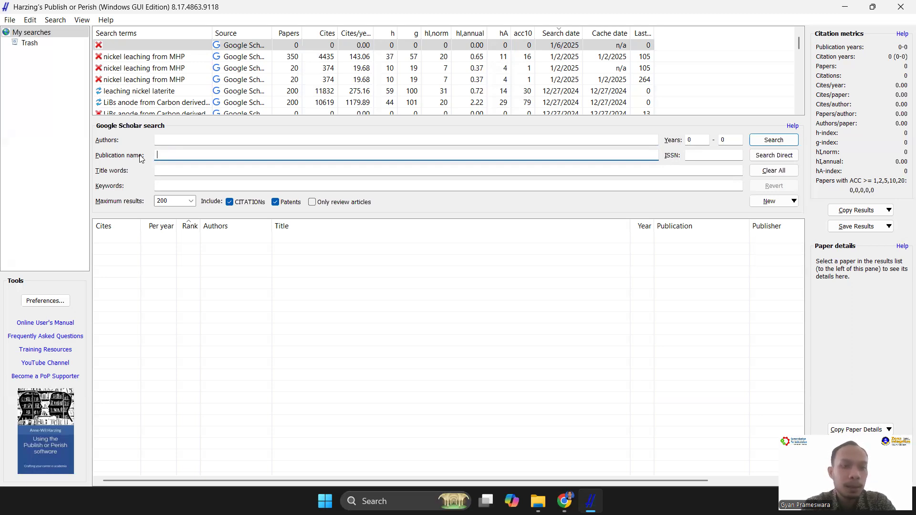
click(163, 167)
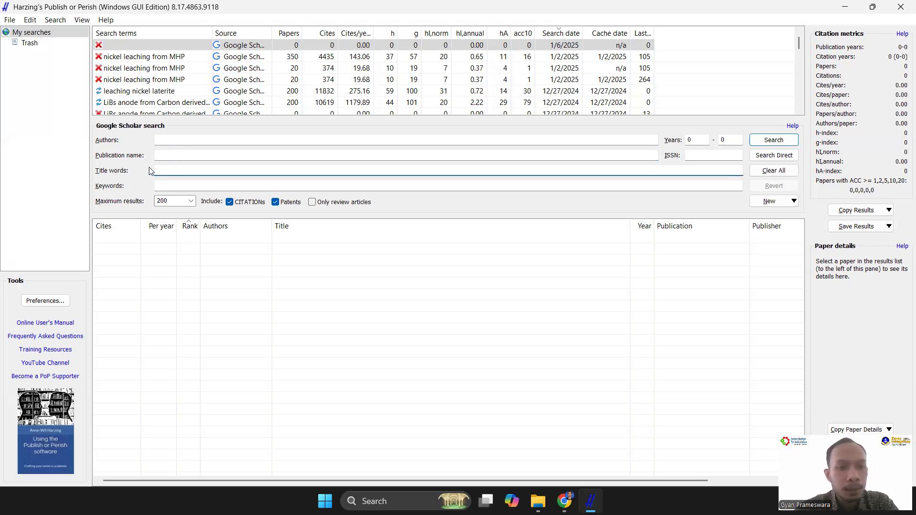
click(173, 186)
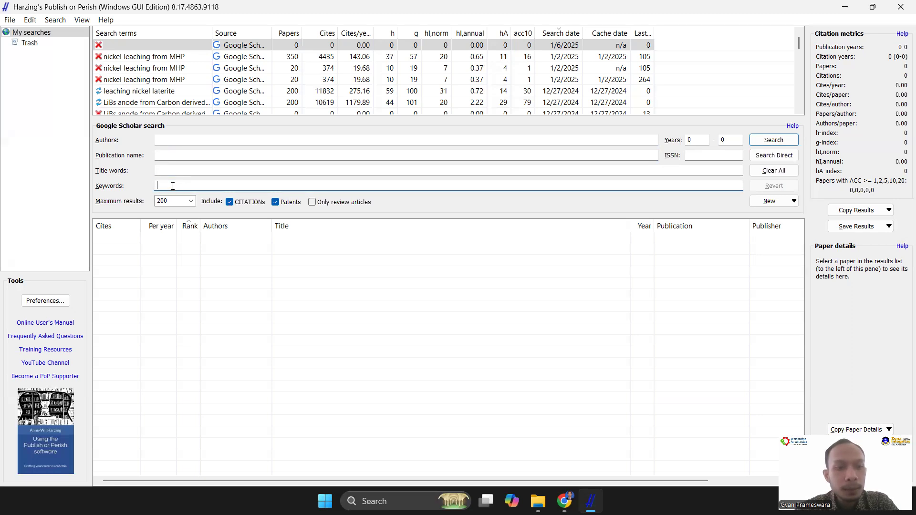
click(191, 201)
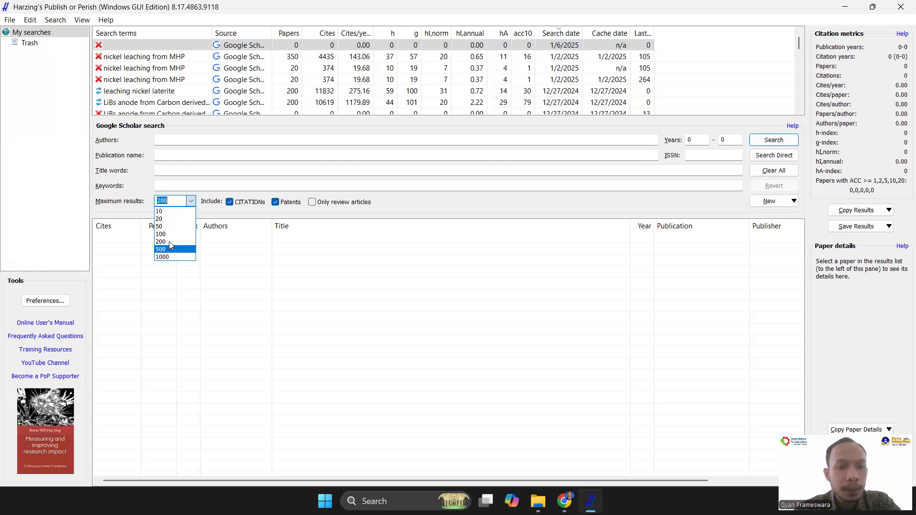
click(435, 210)
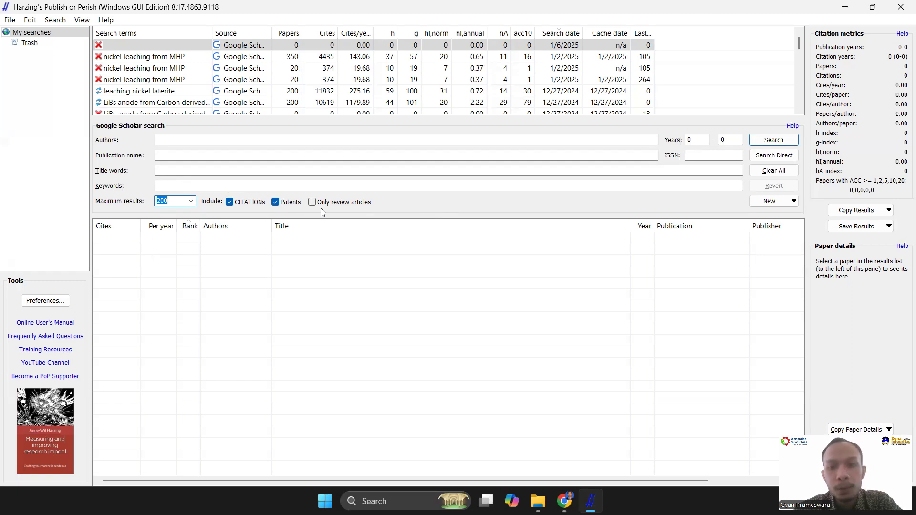
click(702, 140)
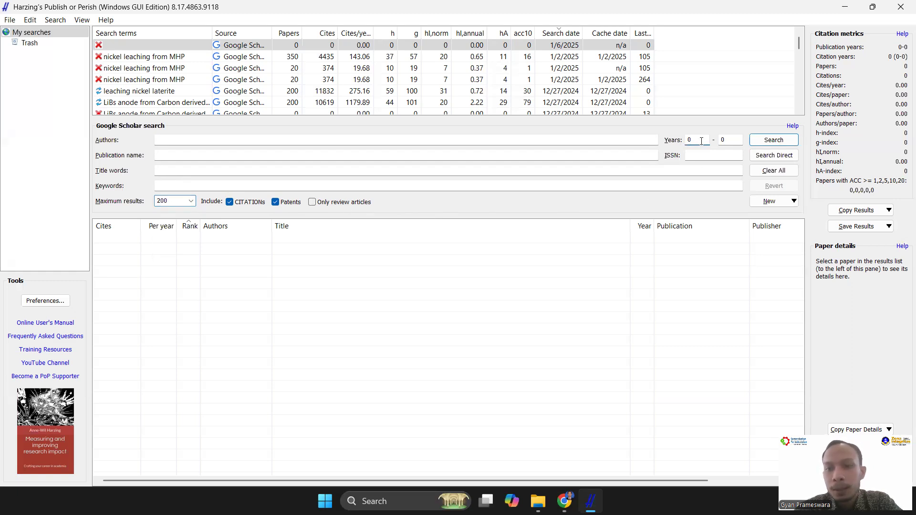
click(723, 140)
click(690, 142)
click(724, 142)
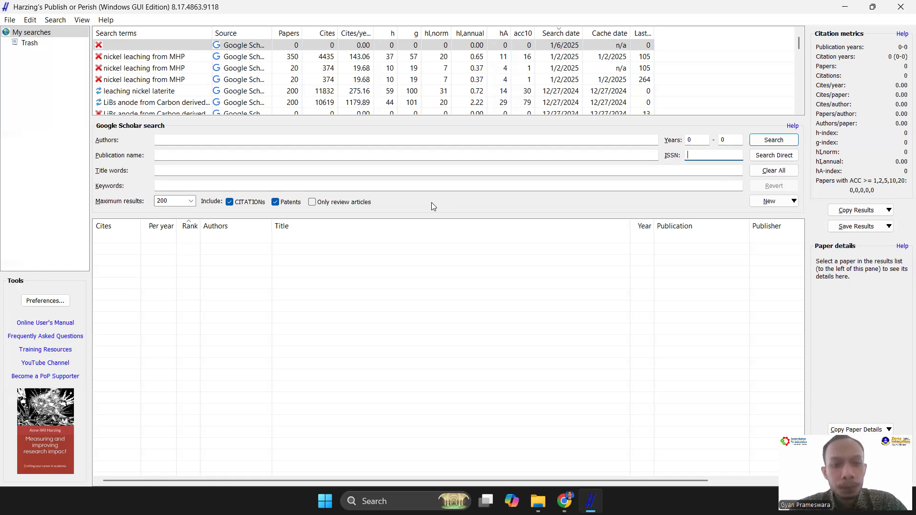
Run the Google Scholar search with the keywords "leaching nickel from laterite ore" and complete the robot check
click(168, 186)
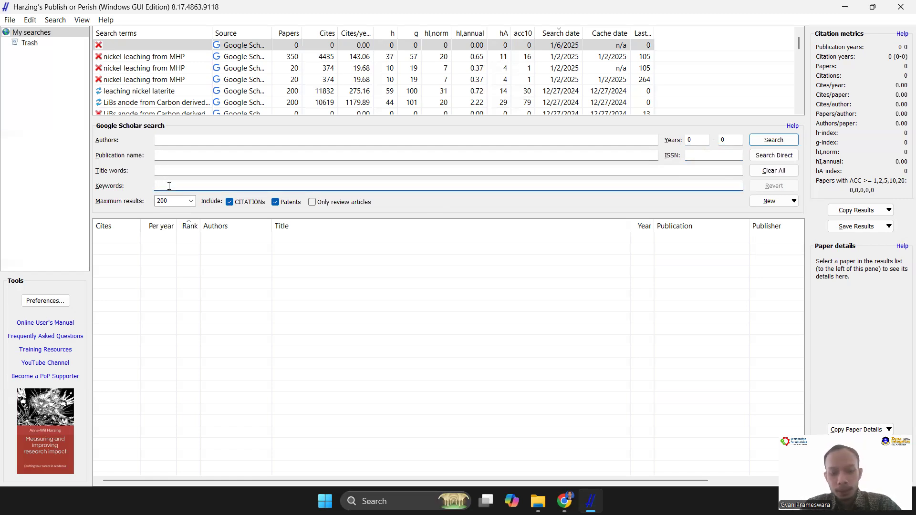
text(leaching nickel from laterite ore)
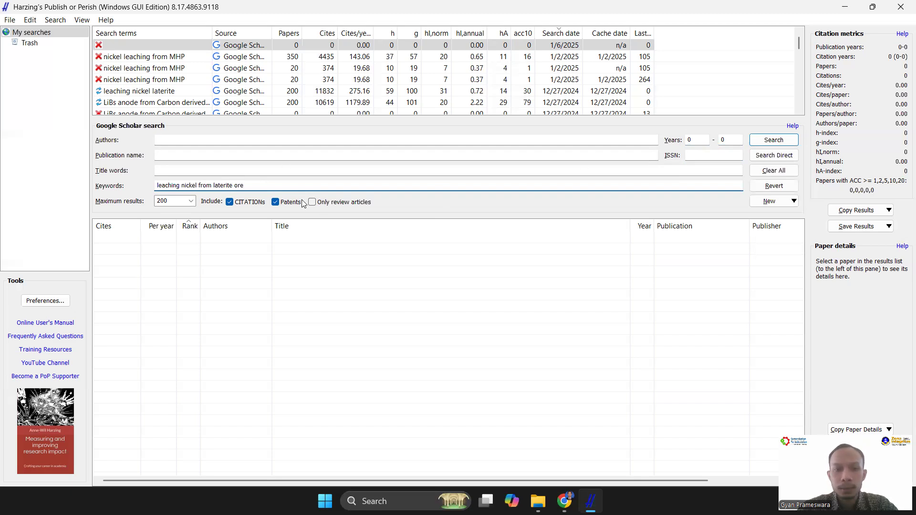
triple_click(225, 187)
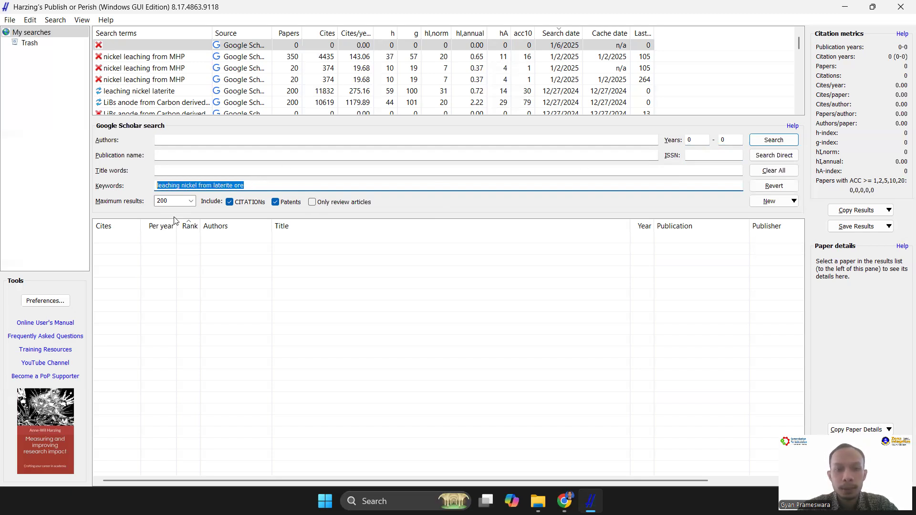
click(770, 145)
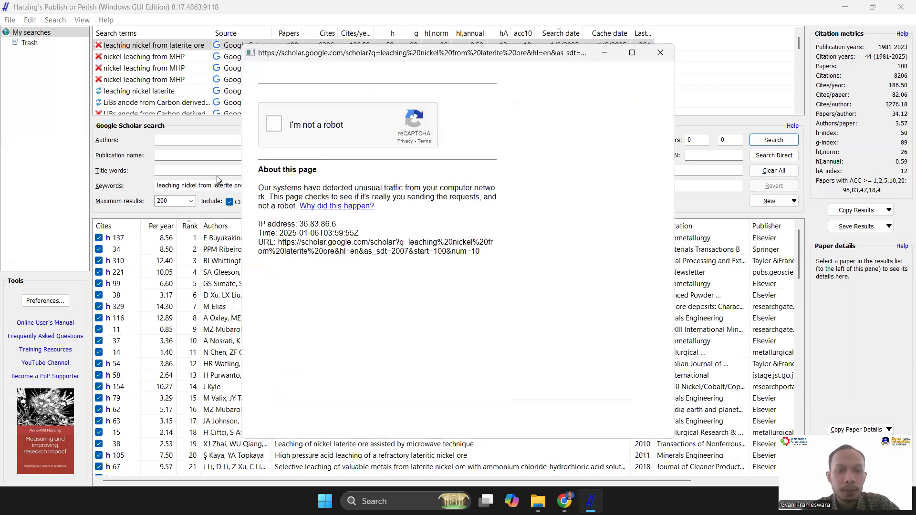
click(273, 126)
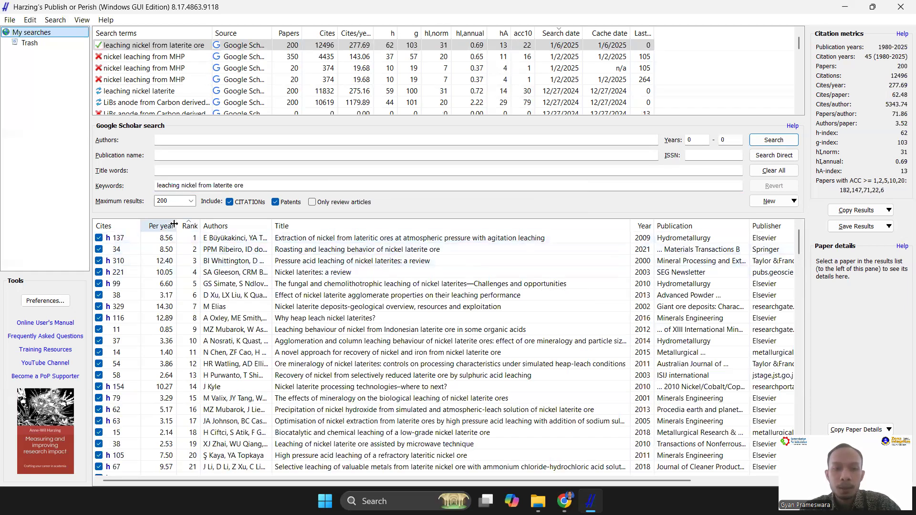
Sort the results by citations and back by rank, and examine the titles, publications and publishers against the keywords
click(132, 227)
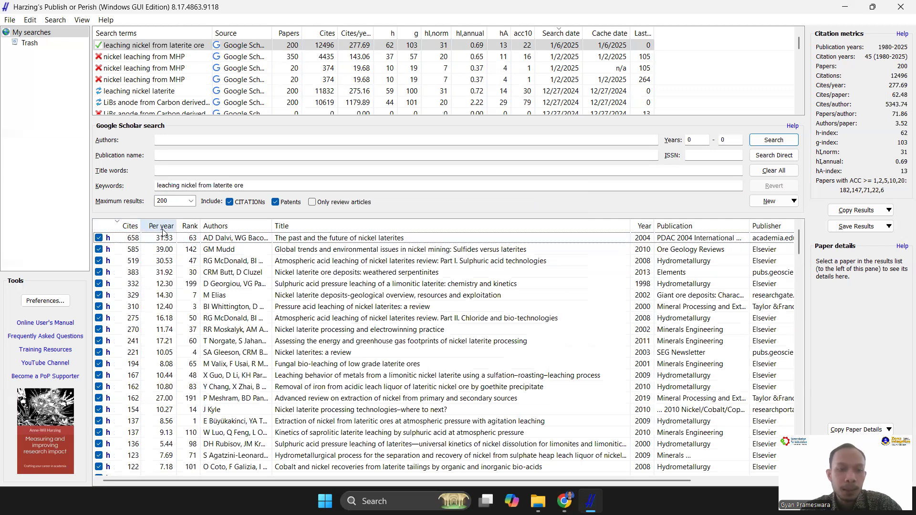
click(191, 228)
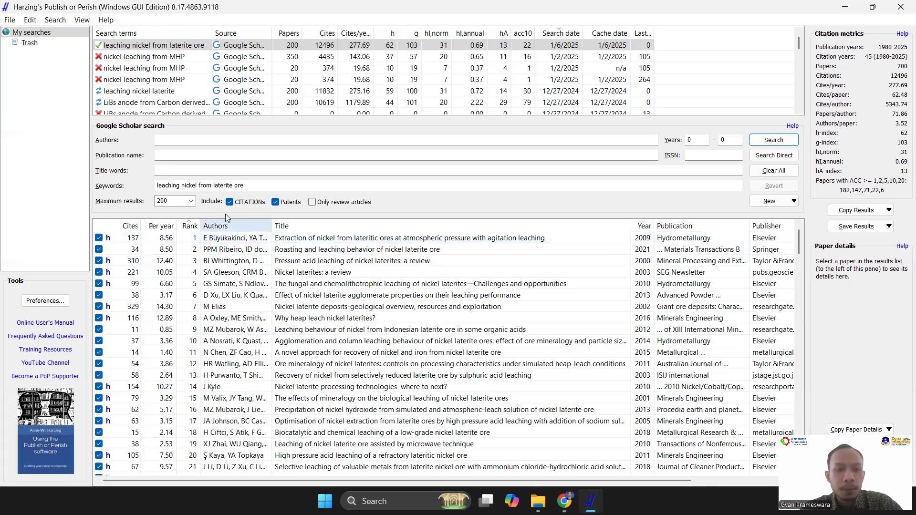
drag(244, 187, 155, 192)
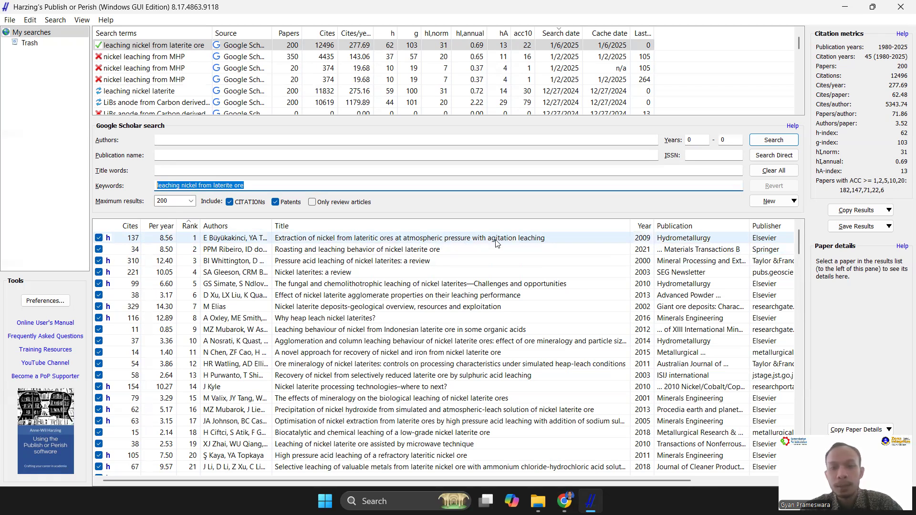
click(186, 188)
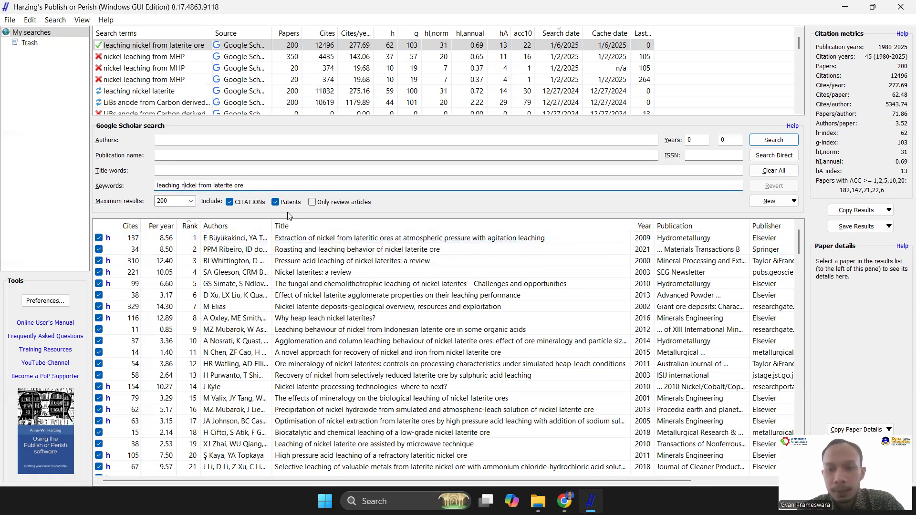
drag(609, 479, 731, 485)
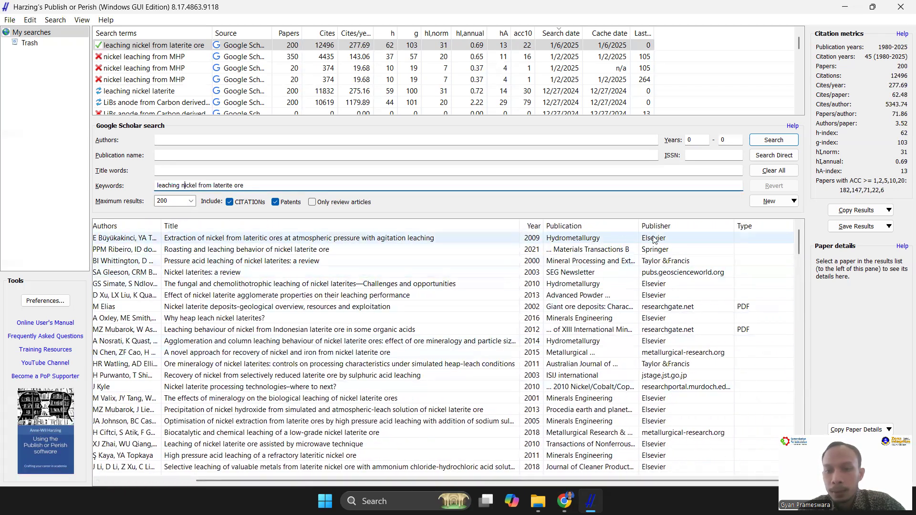
Open the publisher's version of the paper "Extraction of nickel from lateritic ores at atmospheric pressure with agitation leaching"
drag(547, 480, 454, 477)
click(484, 240)
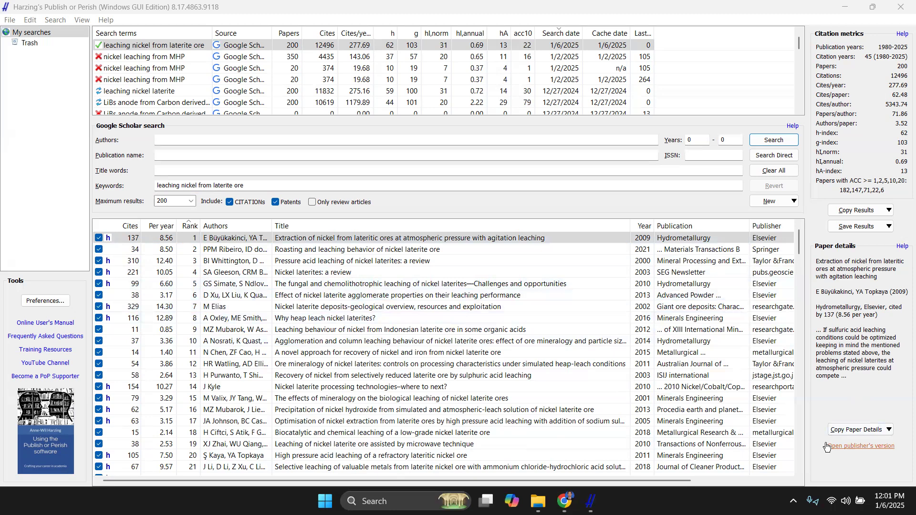
click(856, 447)
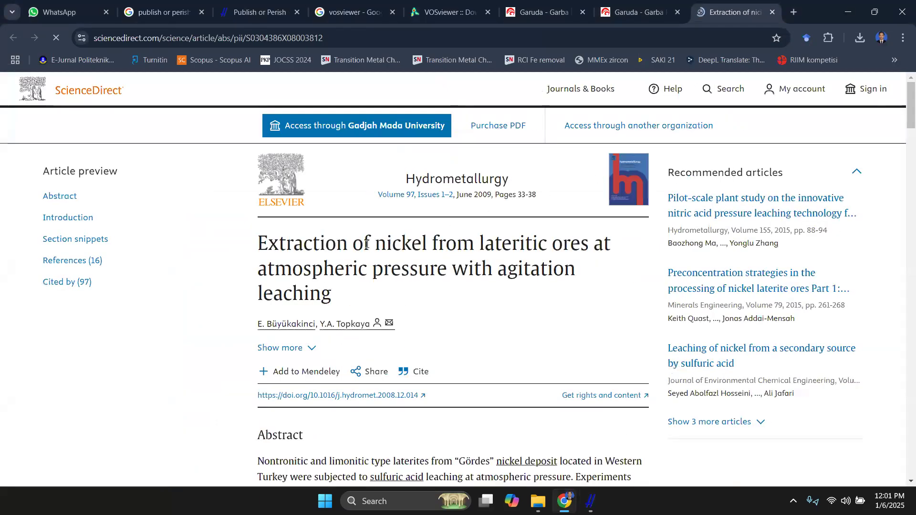
Examine the journal name, DOI link and abstract on the paper's ScienceDirect page
scroll(367, 244, down, 2)
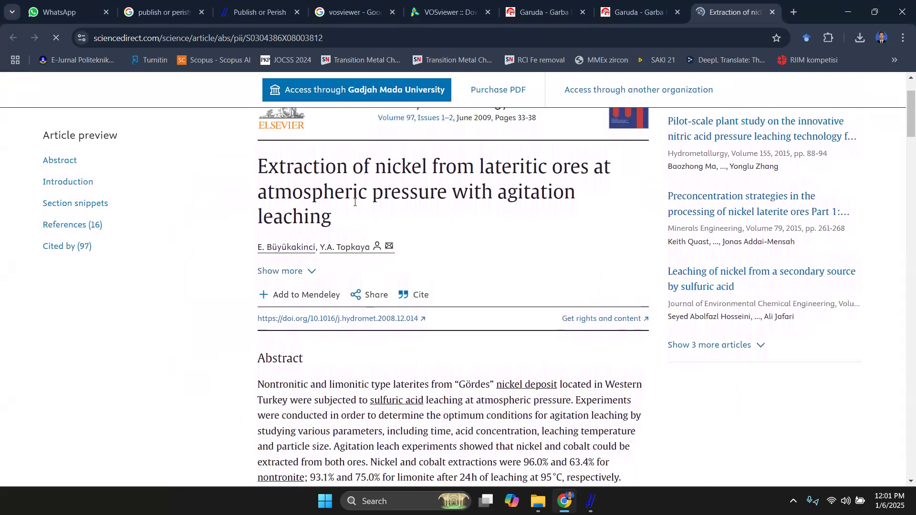
scroll(355, 202, up, 2)
drag(405, 176, 520, 178)
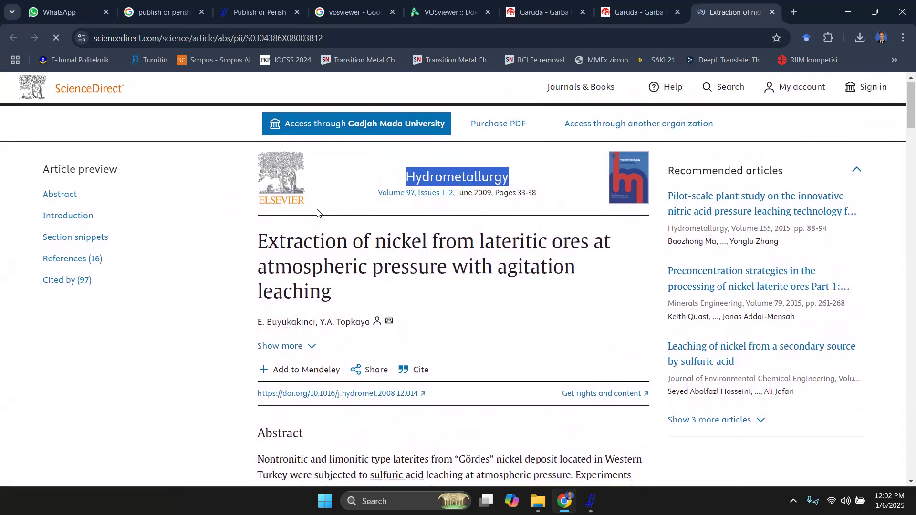
scroll(360, 327, down, 1)
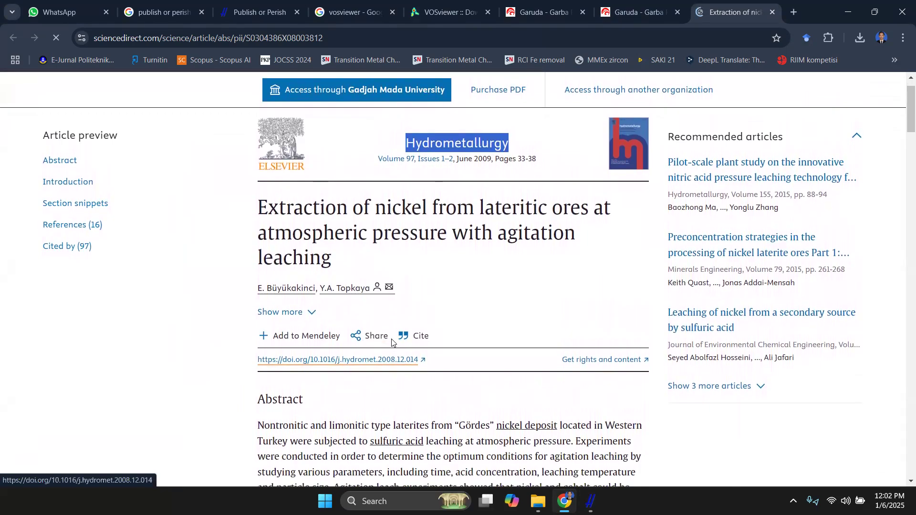
scroll(391, 366, down, 5)
scroll(413, 279, down, 3)
scroll(397, 211, up, 7)
scroll(478, 181, up, 1)
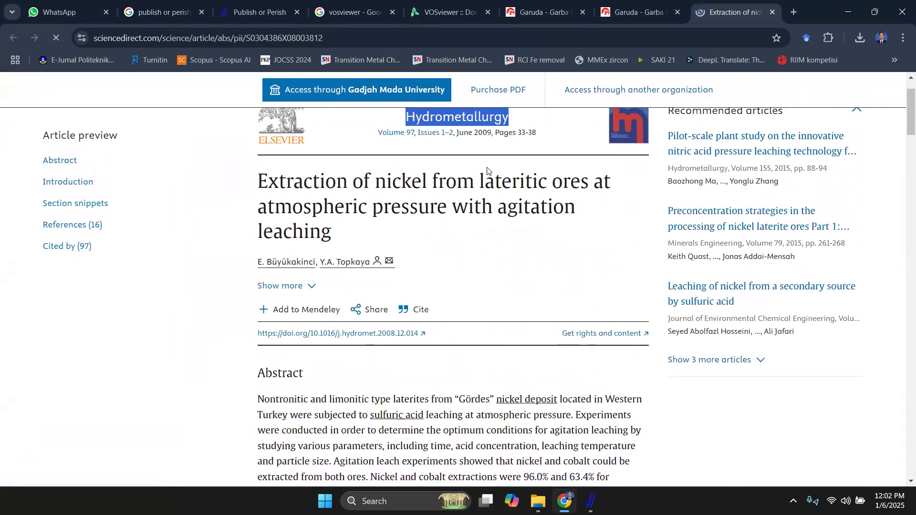
Check the article's title on ScienceDirect, then return to Publish or Perish and view the details of "Effect of nickel laterite agglomerate properties on their leaching performance"
triple_click(332, 255)
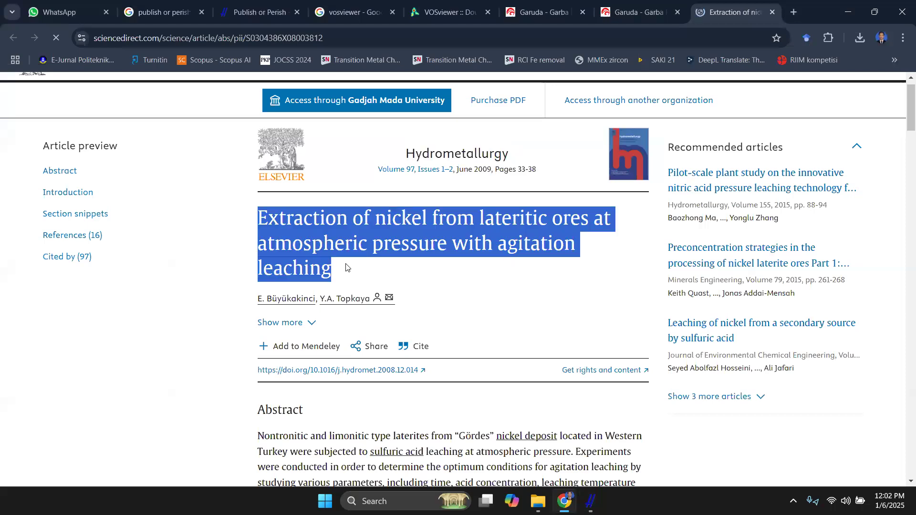
click(591, 501)
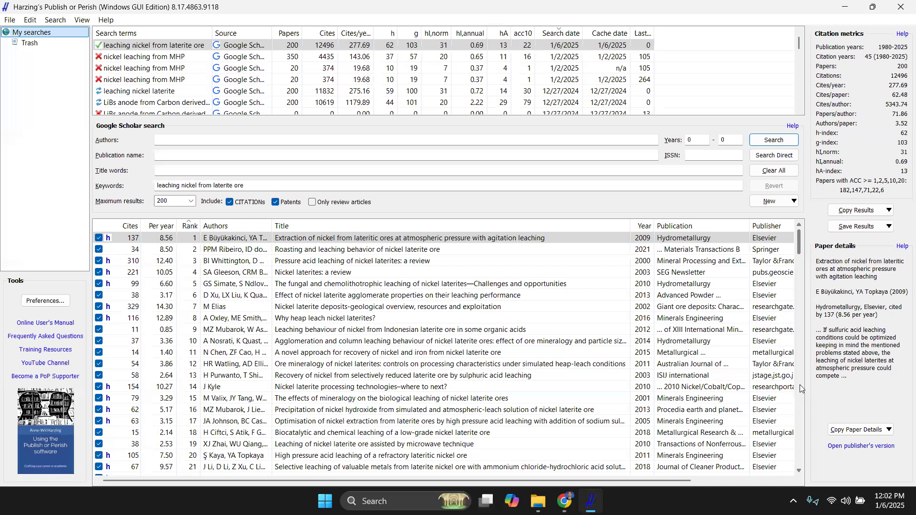
click(288, 299)
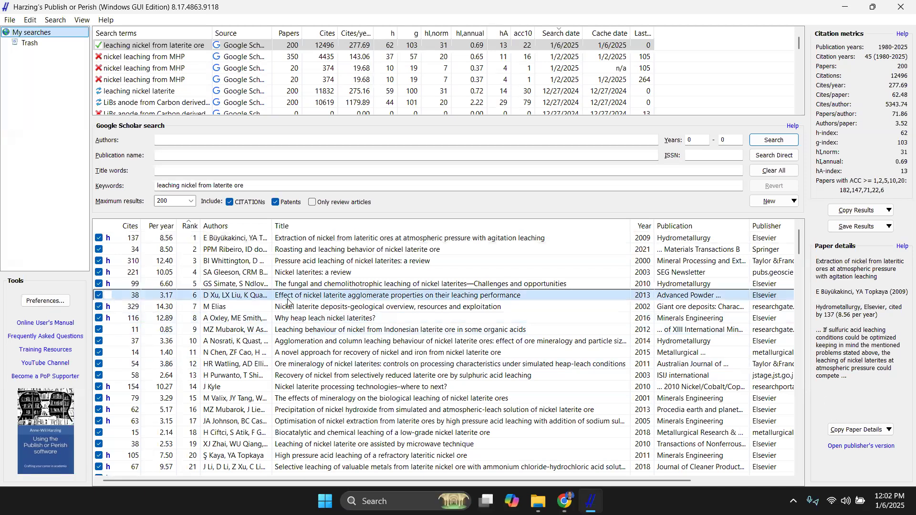
scroll(328, 320, right, 3)
scroll(329, 321, left, 3)
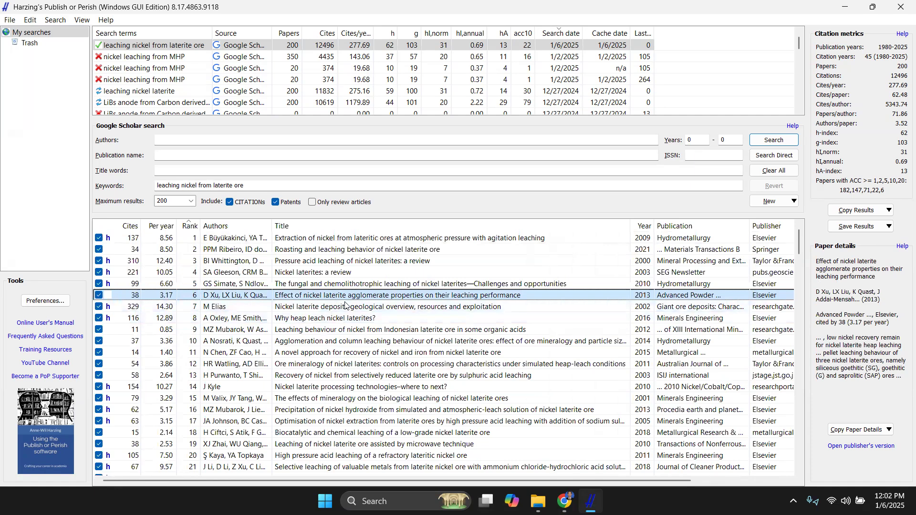
Look through the full ranked list of papers, checking authors, titles, years and publications
scroll(363, 322, down, 20)
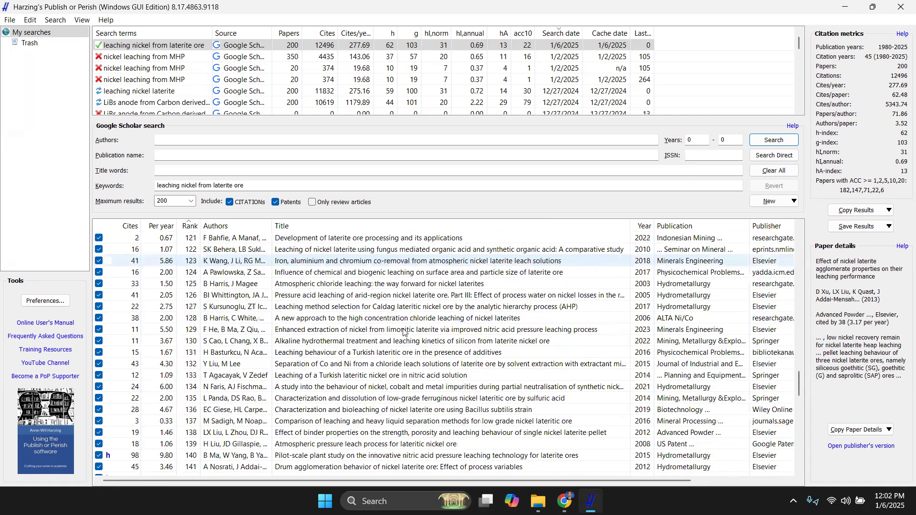
scroll(405, 330, up, 17)
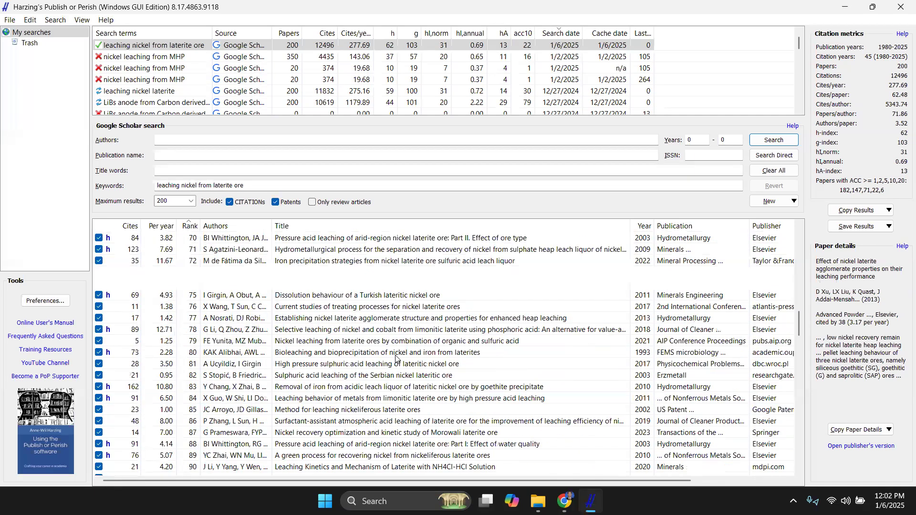
scroll(396, 358, up, 20)
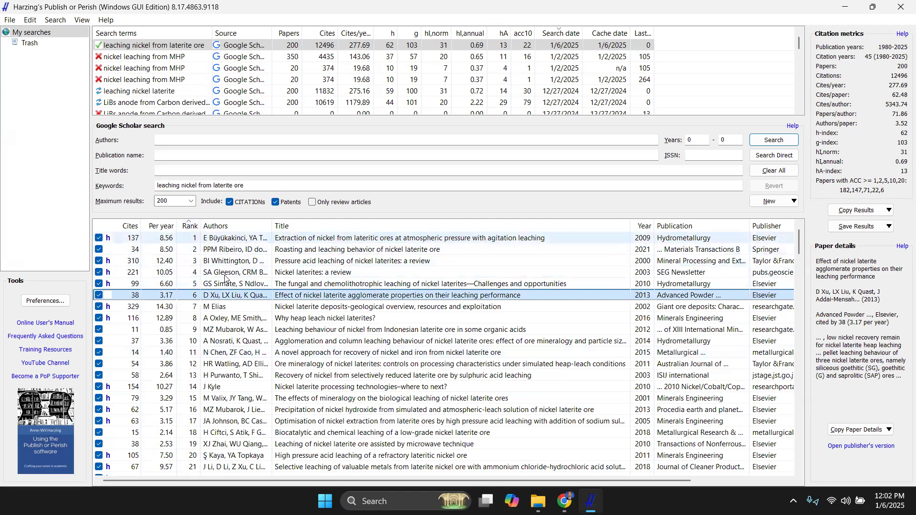
scroll(206, 297, down, 8)
scroll(206, 297, down, 20)
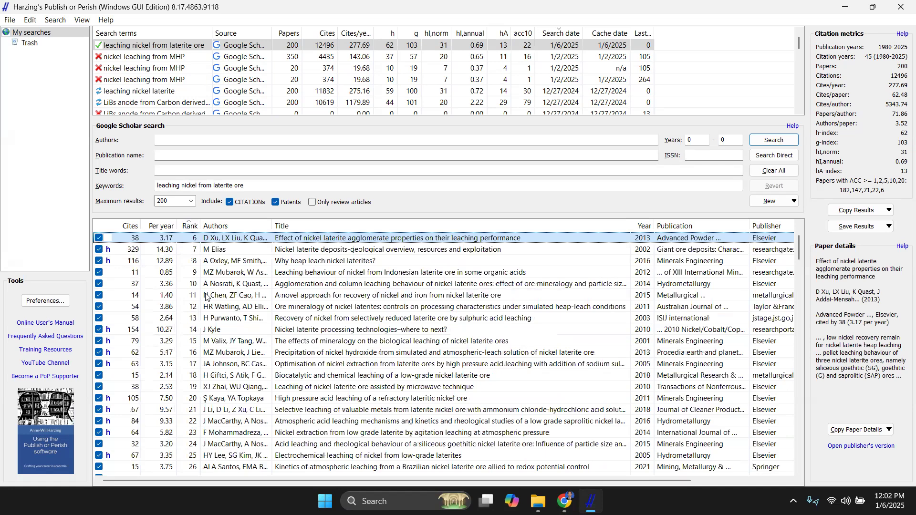
scroll(206, 300, down, 20)
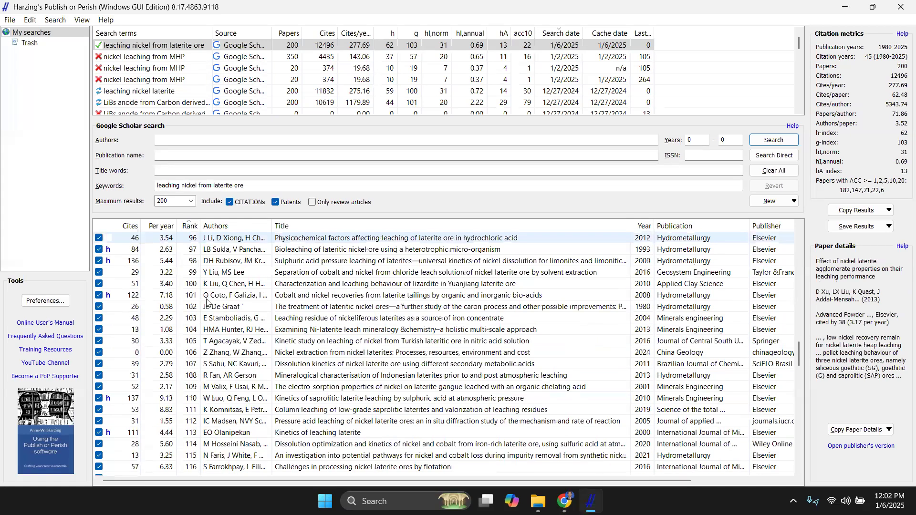
scroll(206, 302, up, 20)
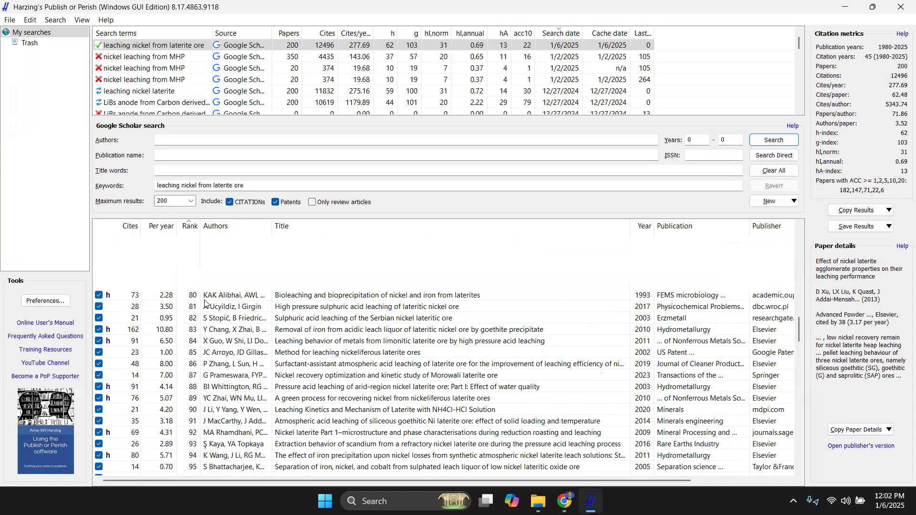
scroll(206, 302, up, 20)
Save the search results in RIS/RefManager format as "pencarian GS" in the Downloads folder
click(864, 227)
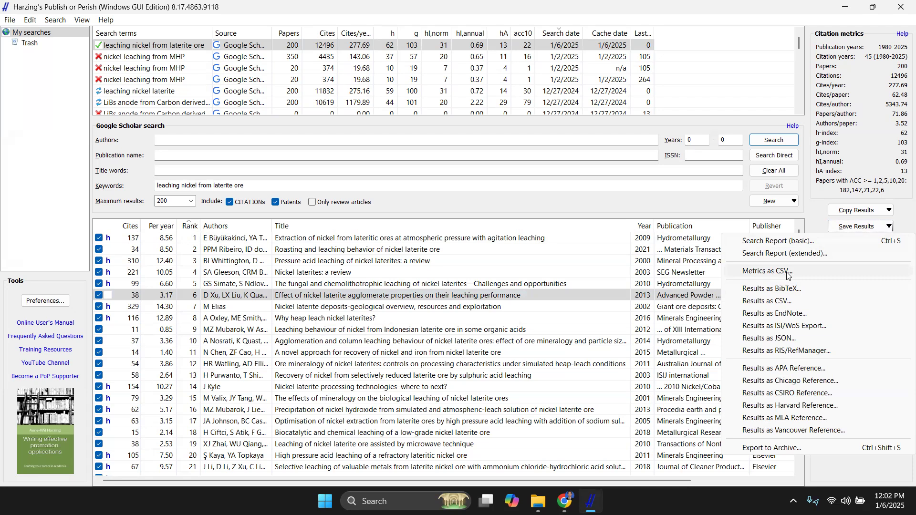
click(758, 351)
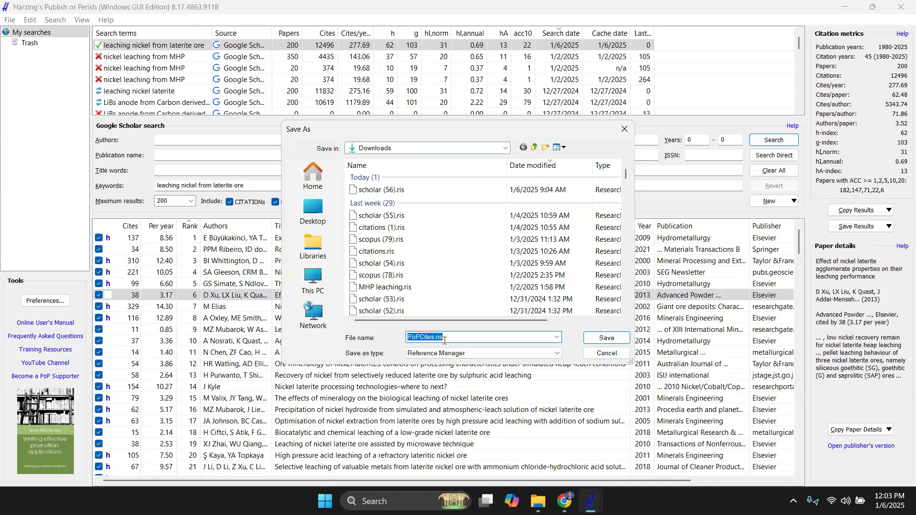
text(pencarian GS)
click(604, 341)
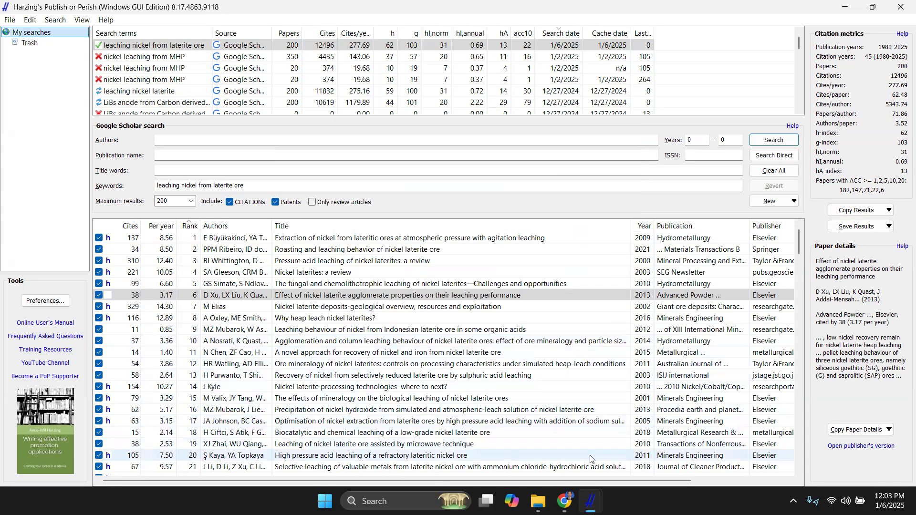
scroll(587, 430, down, 5)
scroll(577, 412, up, 5)
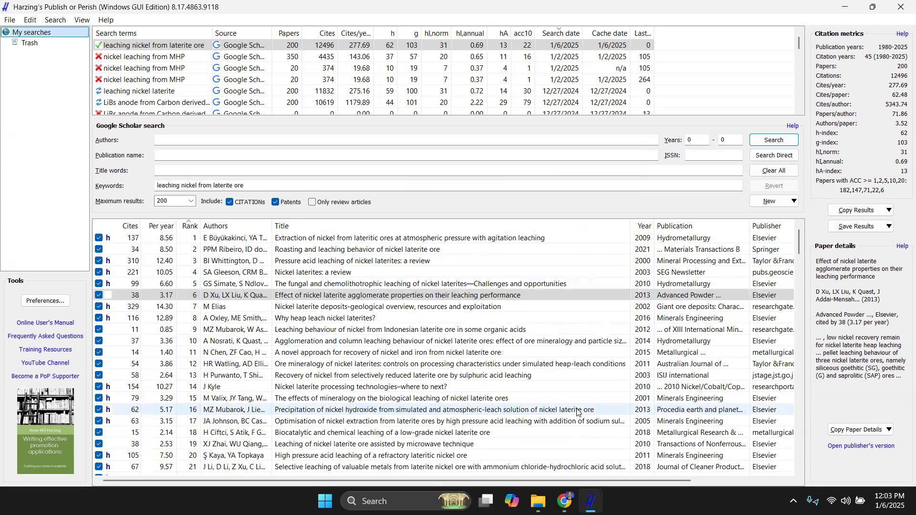
scroll(590, 397, down, 10)
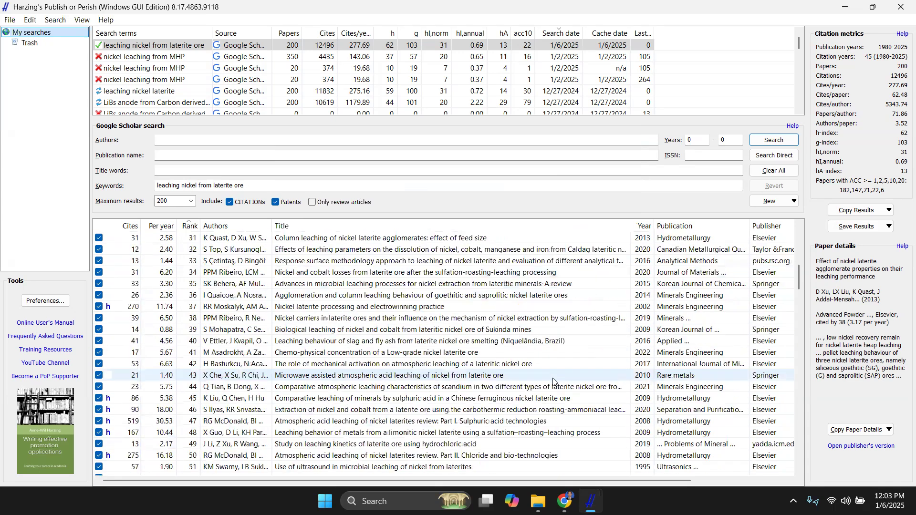
scroll(553, 382, up, 10)
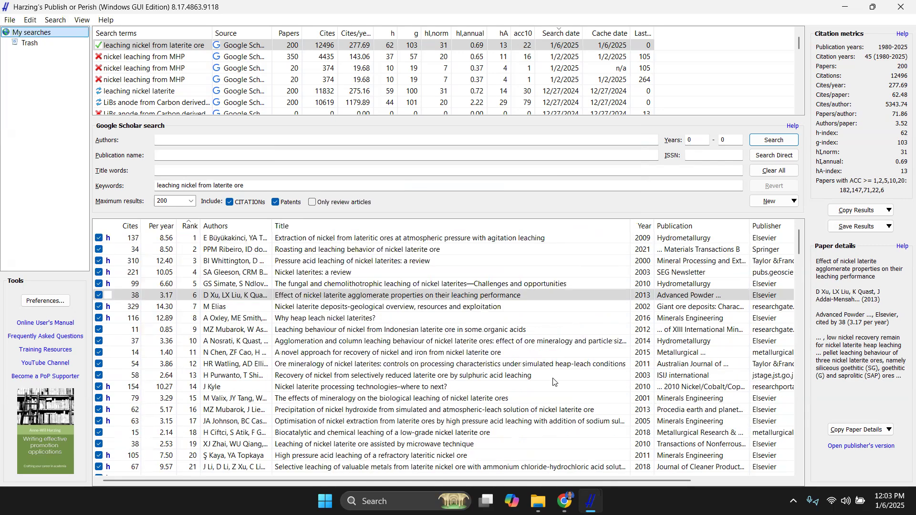
click(524, 345)
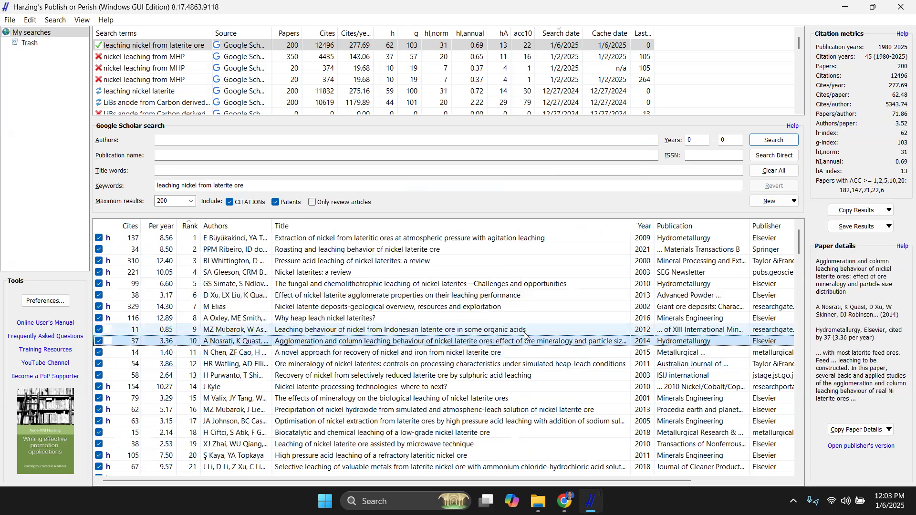
Launch VOSviewer and start creating a new map based on text data
key(super)
text(vos)
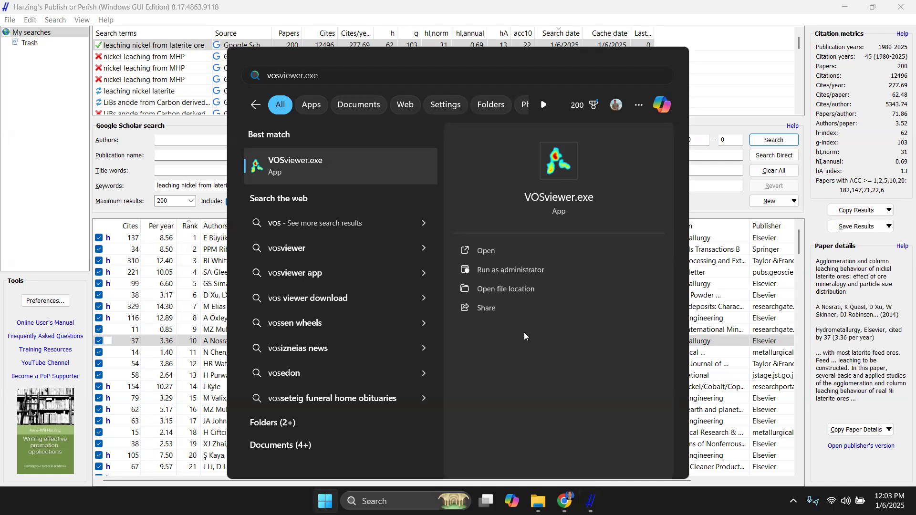
click(319, 172)
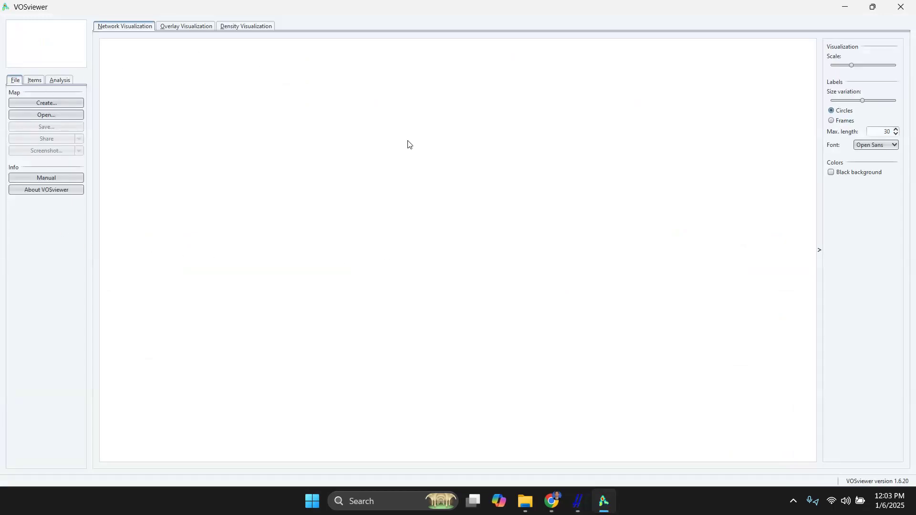
click(56, 103)
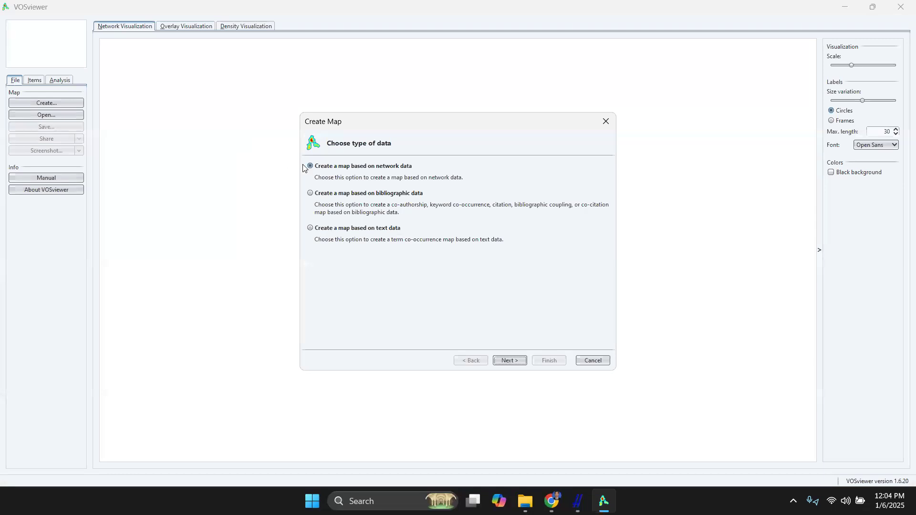
click(317, 230)
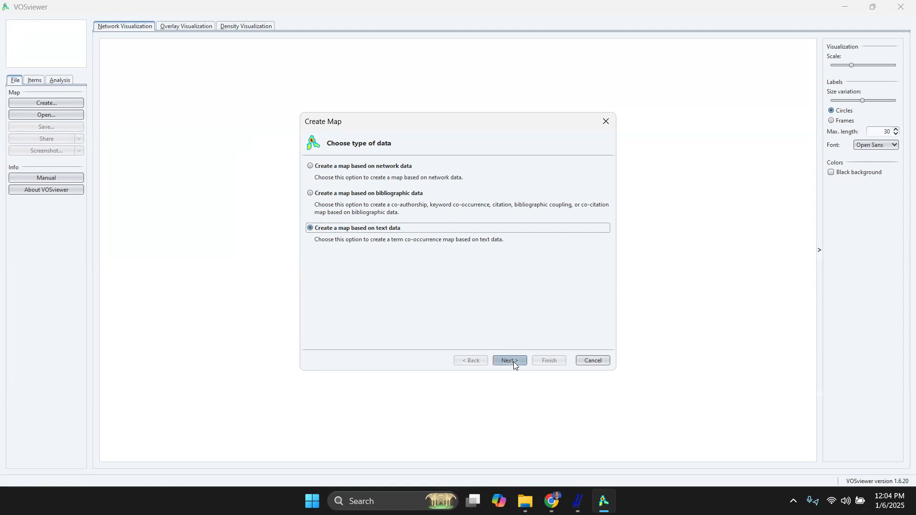
click(512, 363)
Choose reference manager files as the data source and load the RIS file "pencarian GS.ris" from the Downloads folder
click(344, 221)
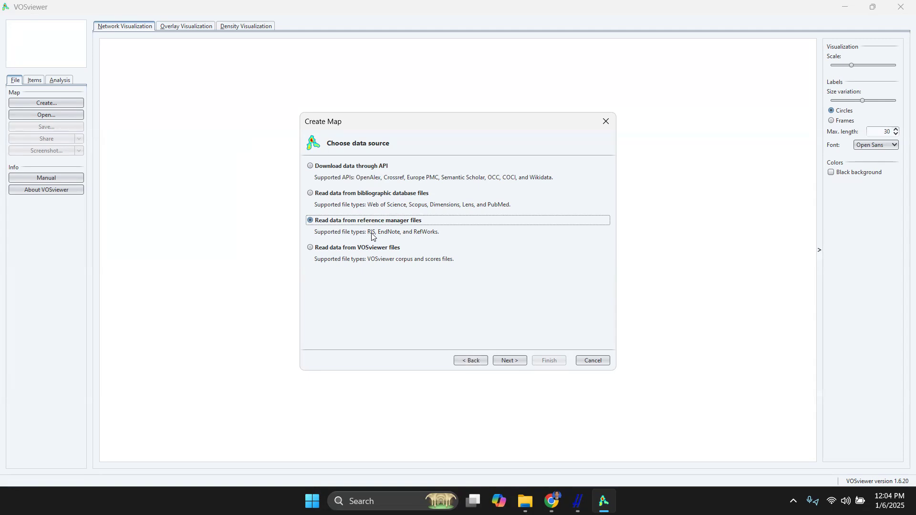
click(509, 362)
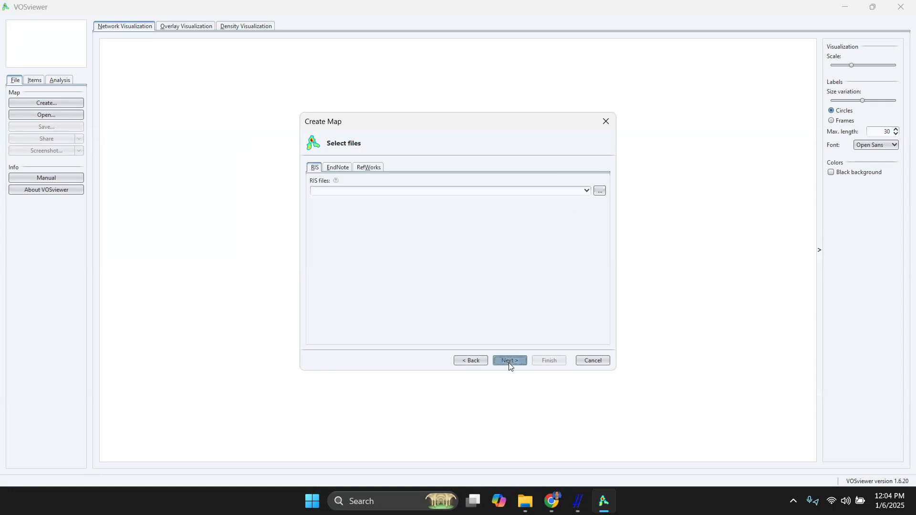
click(599, 192)
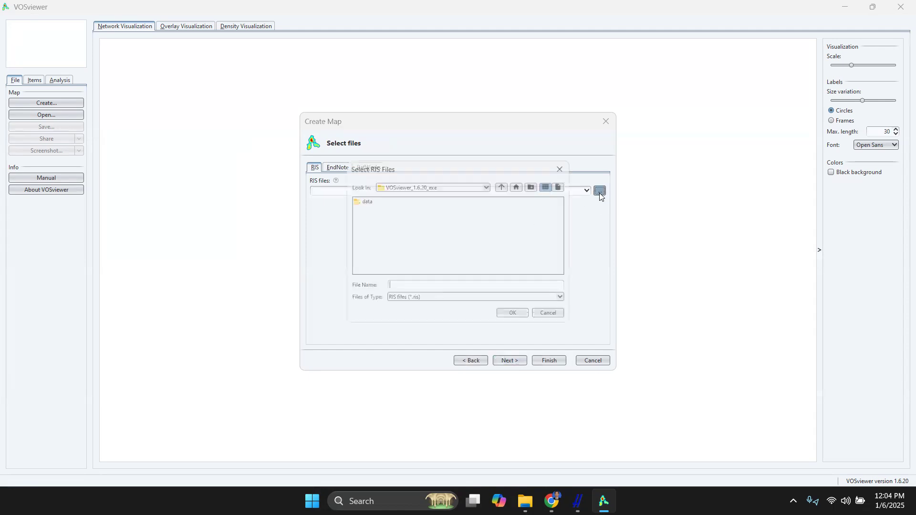
click(520, 183)
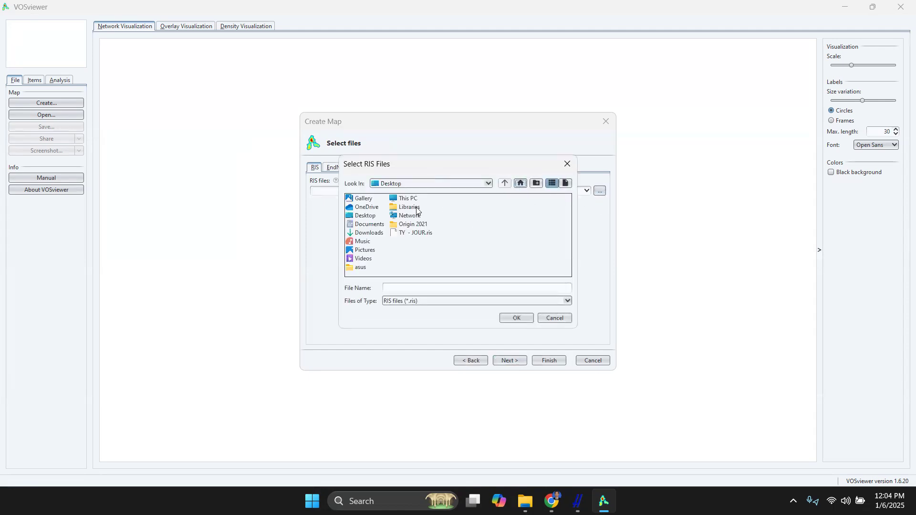
double_click(366, 232)
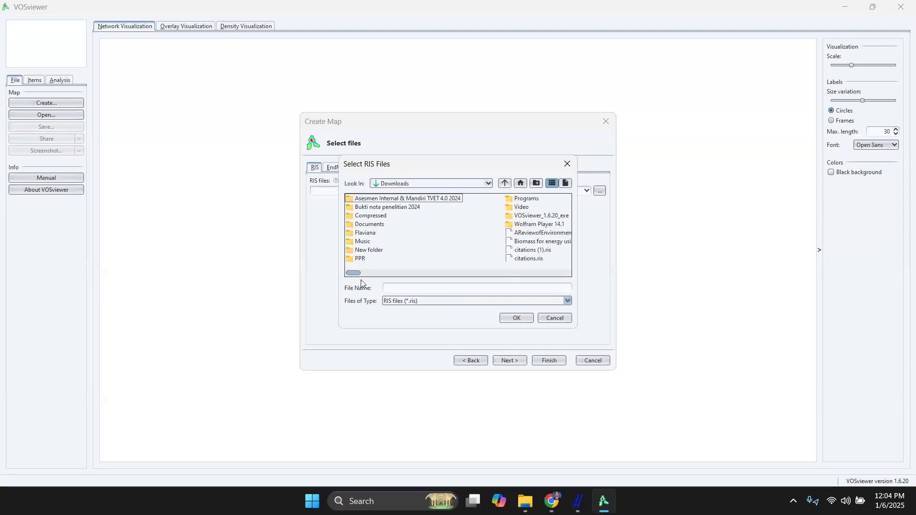
mouse_move(356, 274)
mouse_down()
mouse_move(394, 272)
mouse_move(373, 272)
mouse_up()
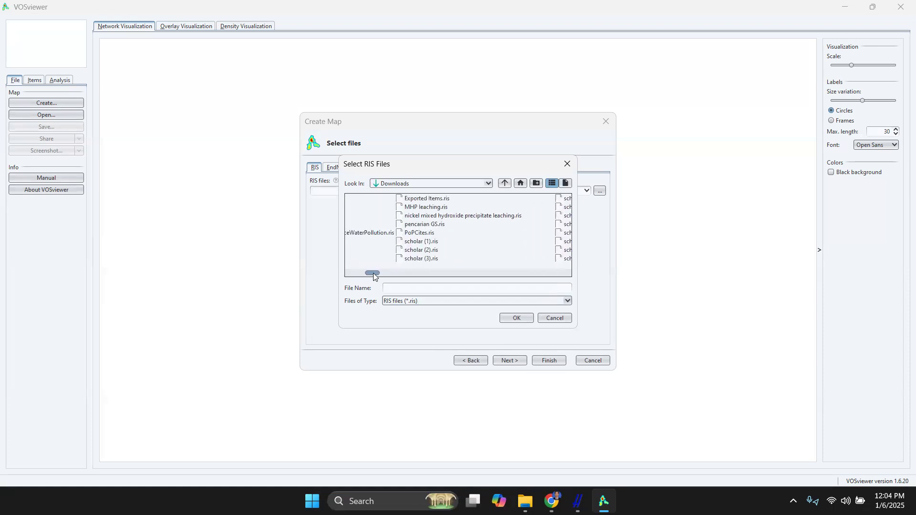
click(430, 225)
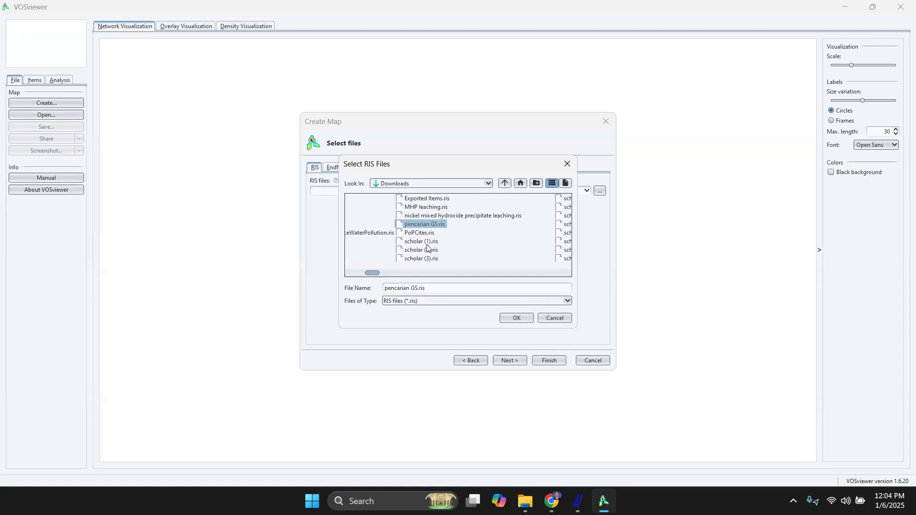
click(510, 317)
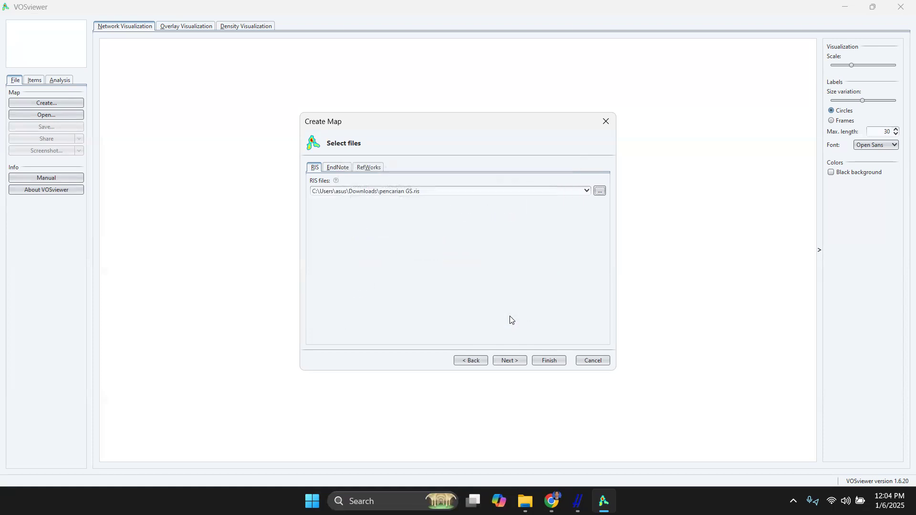
click(524, 359)
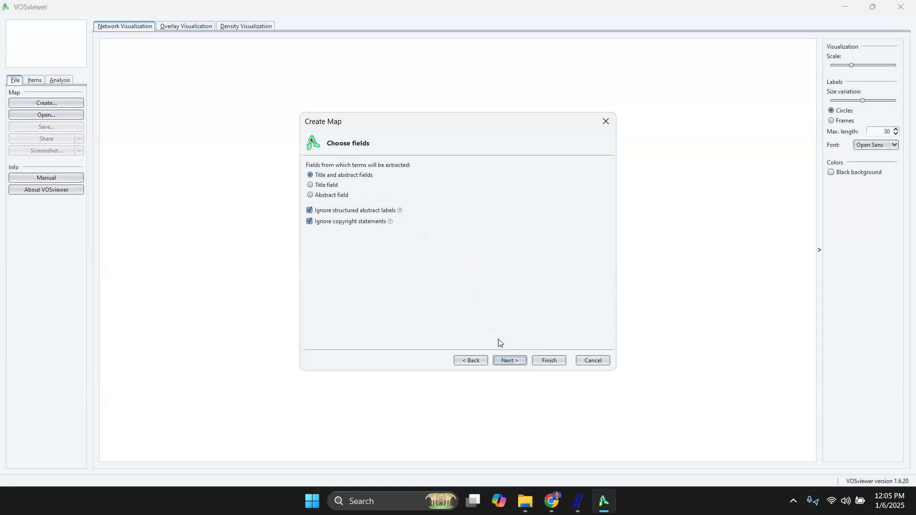
Accept title and abstract fields for term extraction, read the counting method explanation, and keep binary counting
click(510, 362)
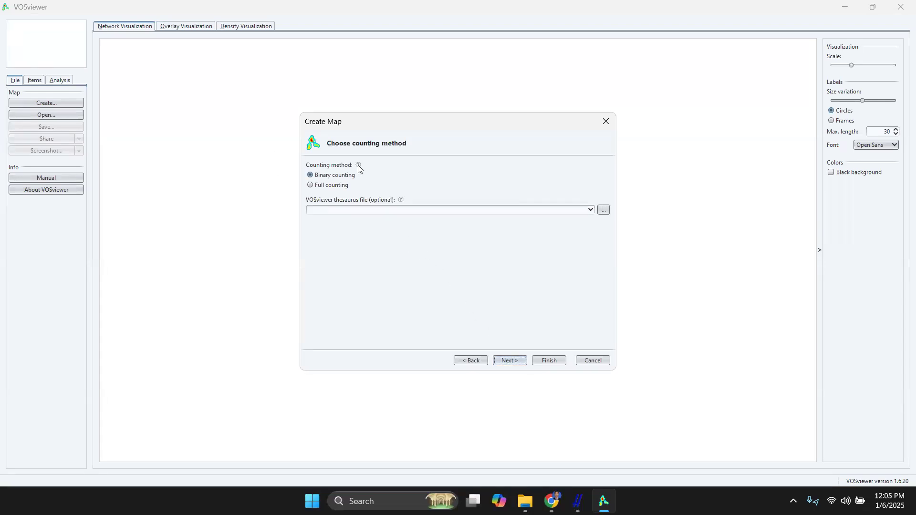
mouse_move(356, 166)
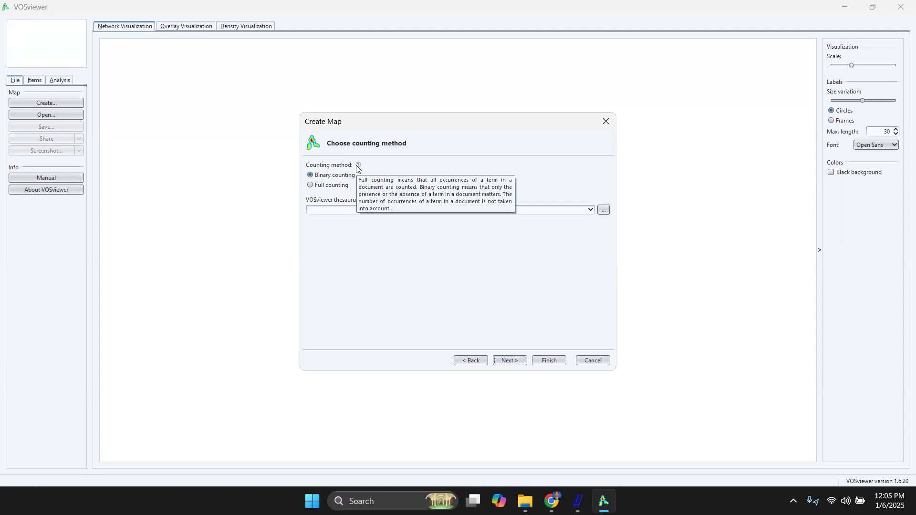
click(518, 361)
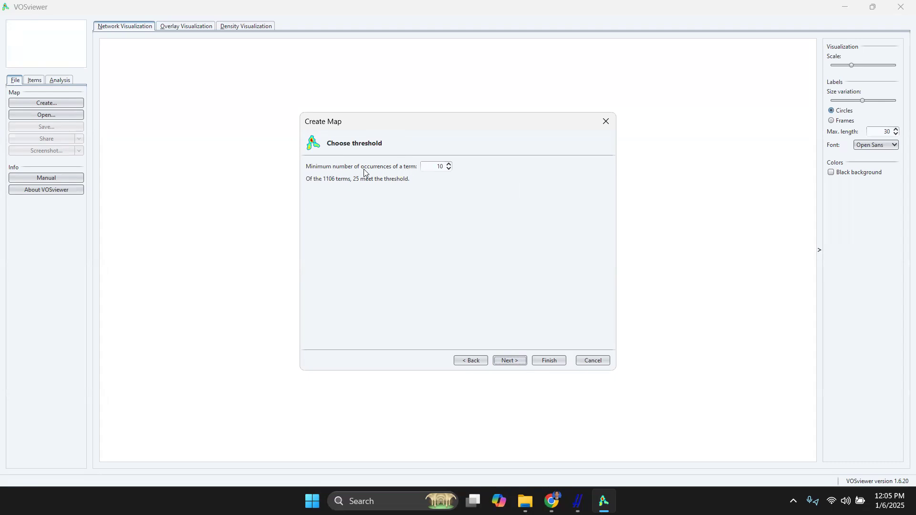
Lower the minimum number of occurrences of a term below the default of 10 and accept the threshold
double_click(431, 170)
click(431, 168)
drag(435, 167, 450, 167)
text(1)
click(449, 164)
click(448, 165)
click(448, 170)
click(449, 164)
click(451, 163)
click(450, 169)
click(510, 360)
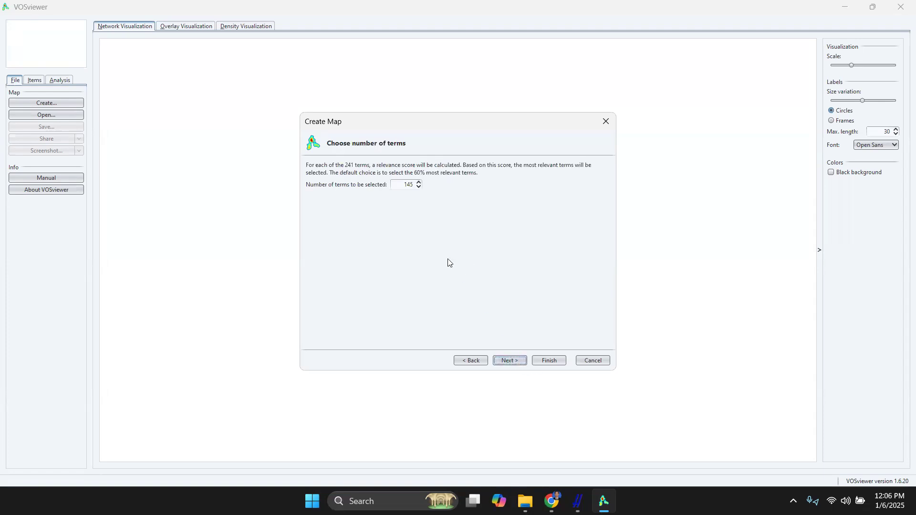
Set the number of terms to be selected to 200 and continue to the term verification
double_click(395, 186)
text(200)
click(506, 362)
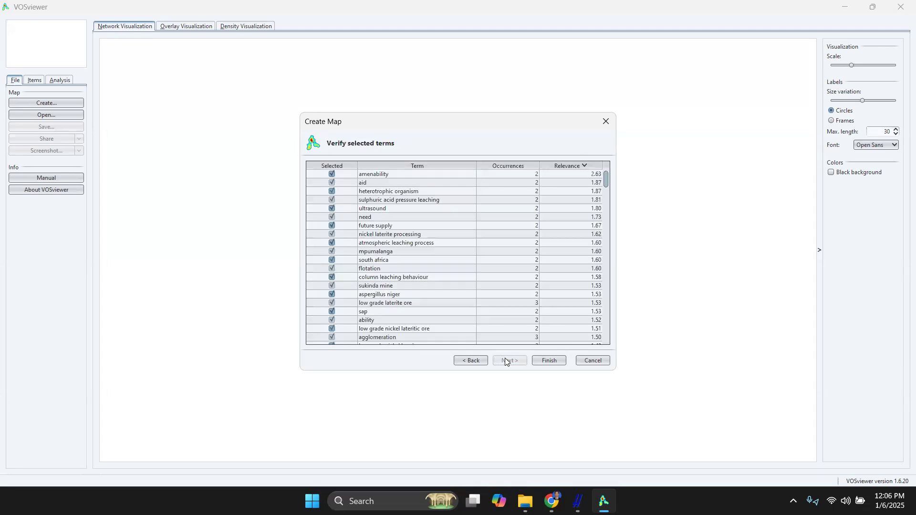
Review the selected terms with their occurrences and relevance, keep them all selected, and generate the map
scroll(414, 242, down, 20)
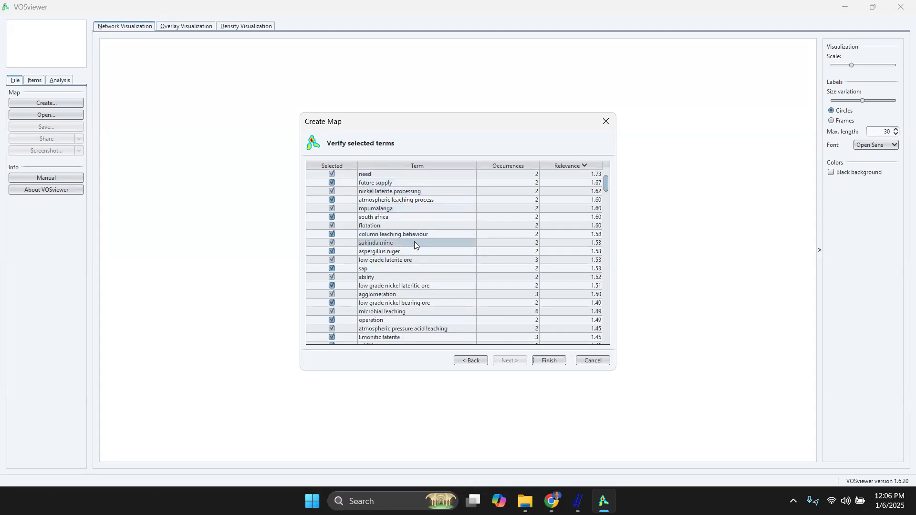
scroll(415, 244, up, 20)
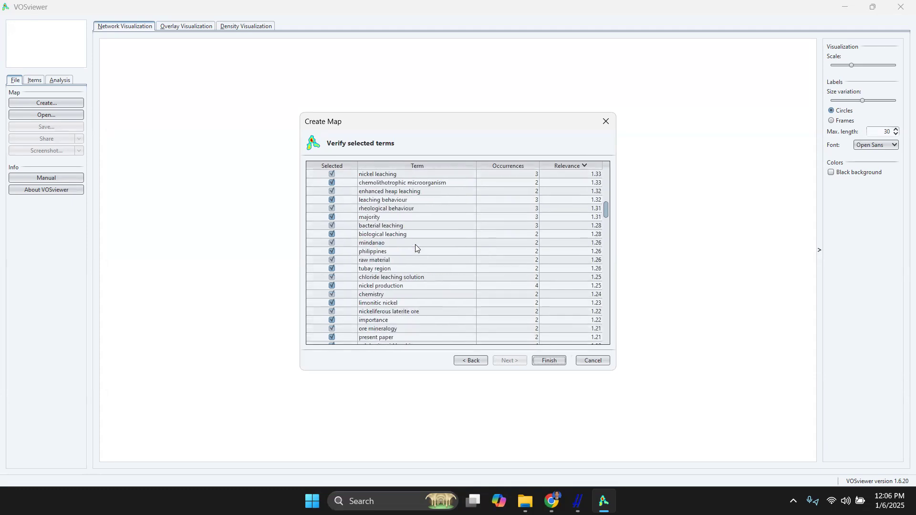
scroll(415, 246, down, 18)
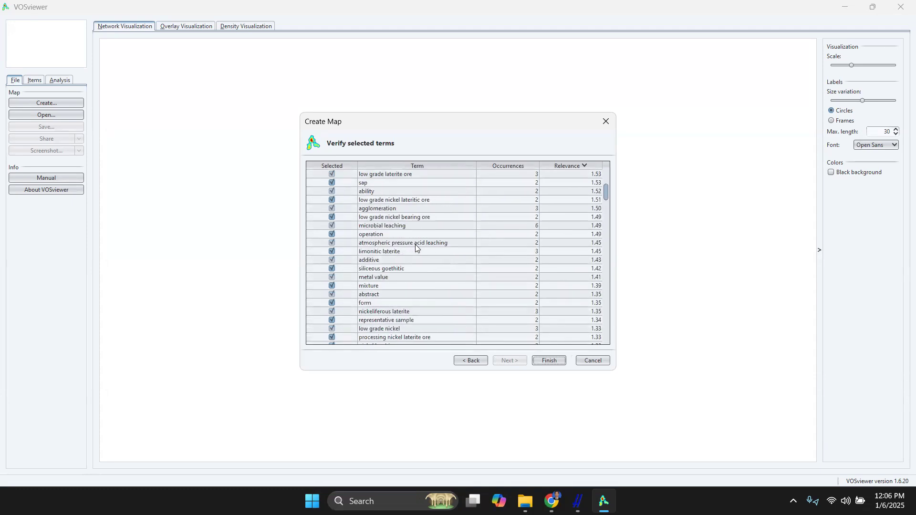
scroll(415, 246, up, 10)
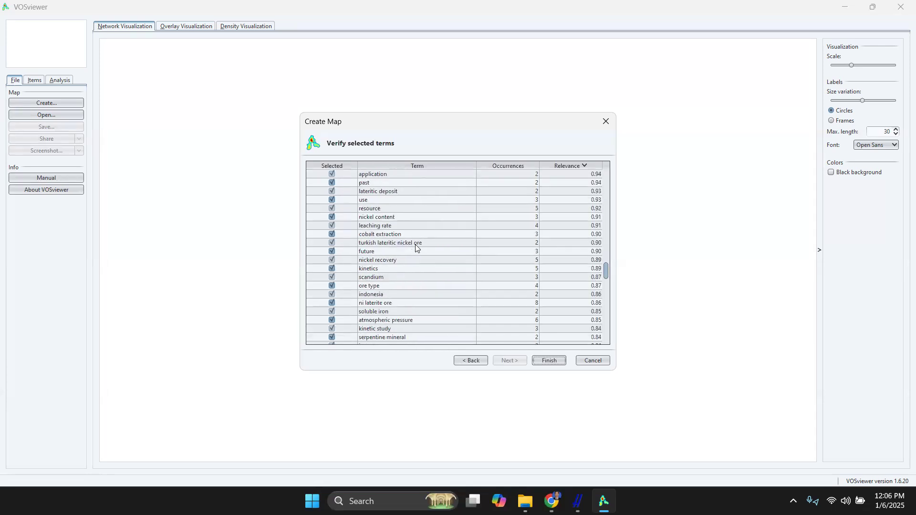
scroll(416, 245, up, 4)
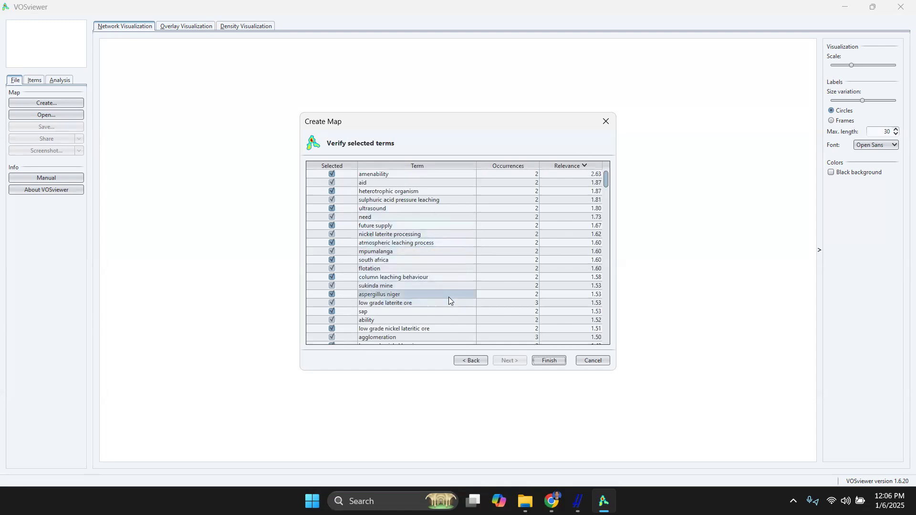
click(550, 361)
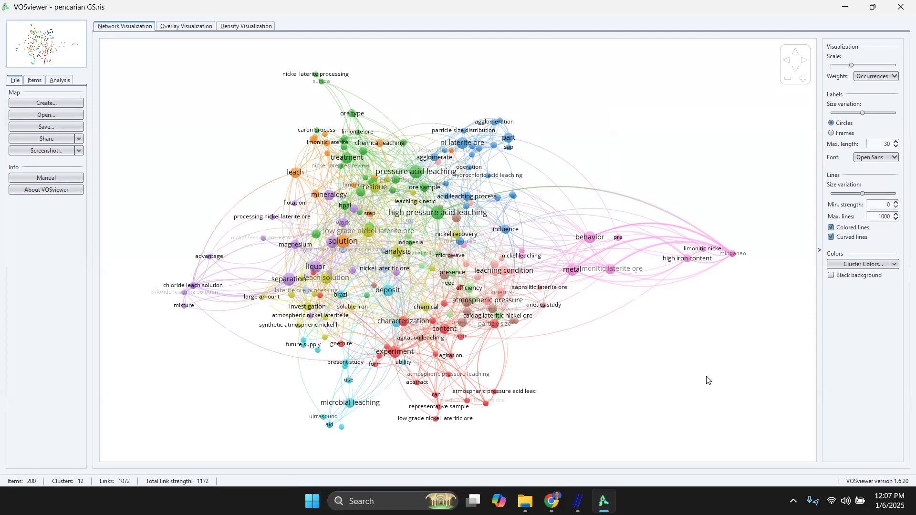
Examine the links of the "metal" term in the network map and show the map as an overlay visualization
click(575, 266)
mouse_move(461, 129)
click(187, 27)
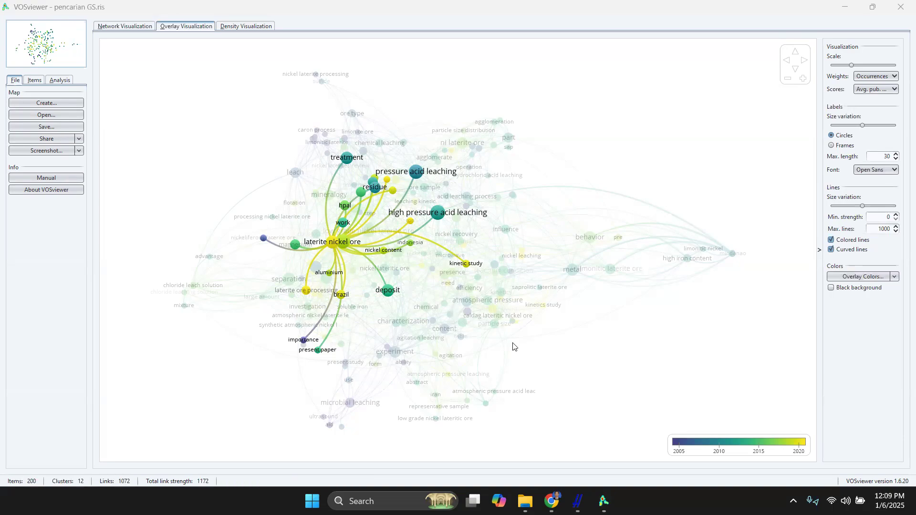
Switch to Publish or Perish, sort the paper results by year with the newest first, and return to the VOSviewer overlay map
click(577, 501)
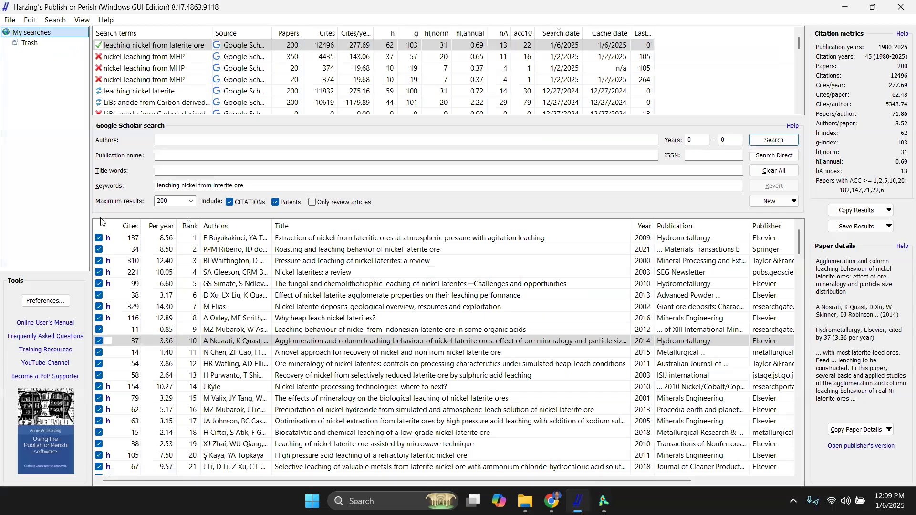
click(645, 226)
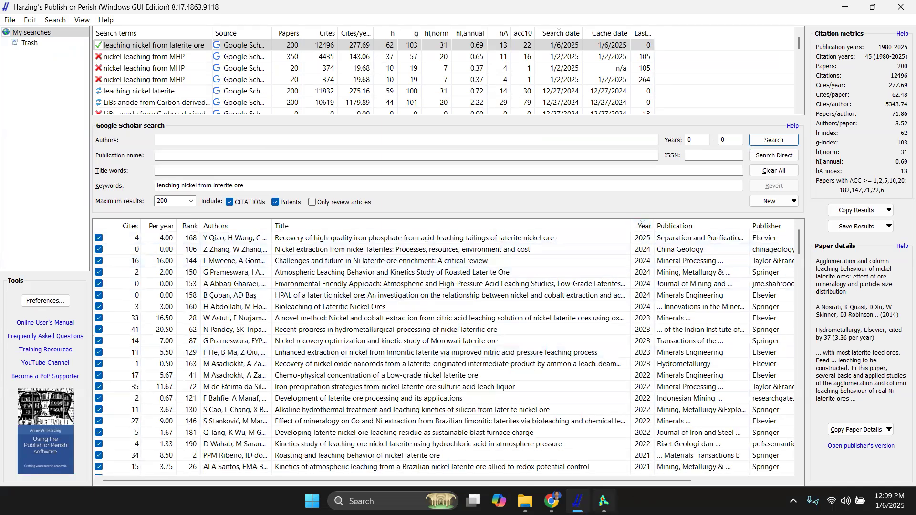
click(603, 502)
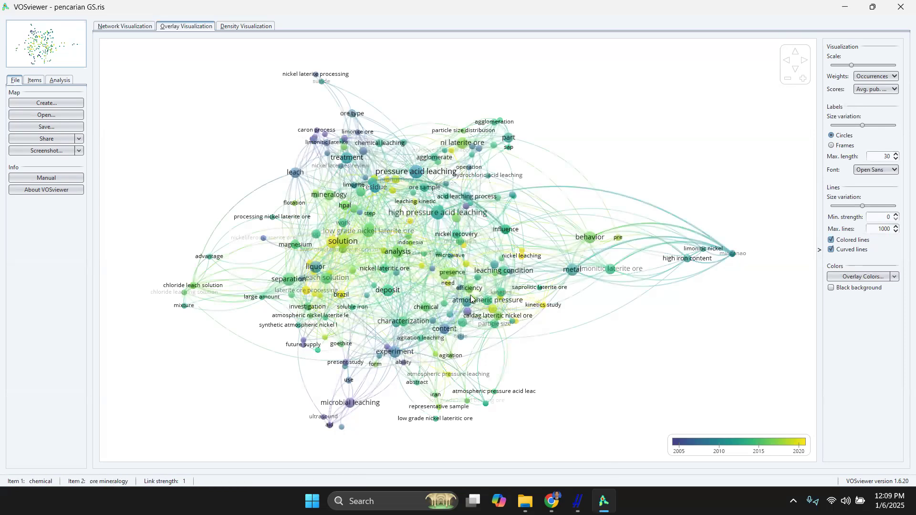